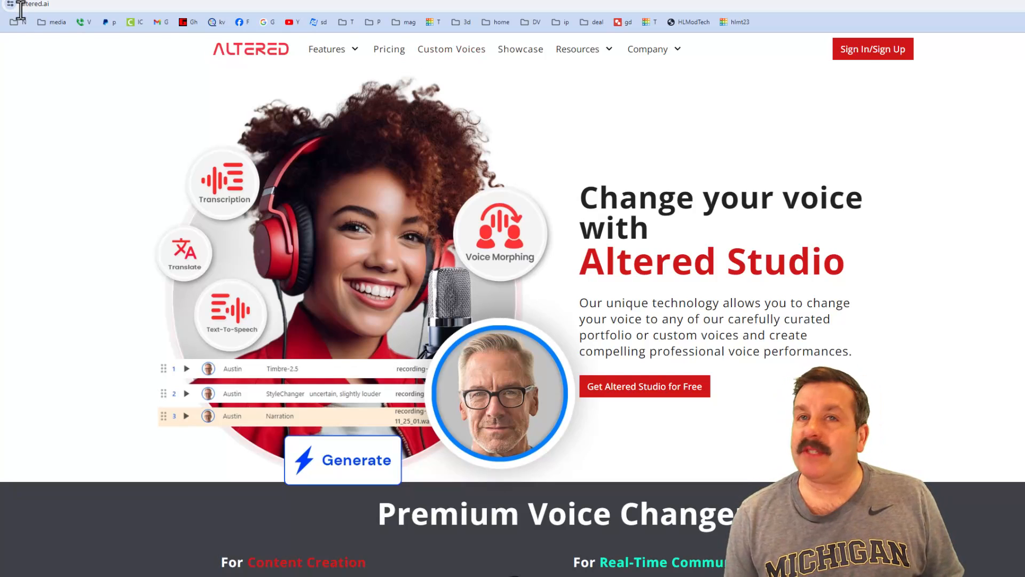
# Step: Open the free trial sign-up form from the Altered Studio sign-in page
pyautogui.click(886, 54)
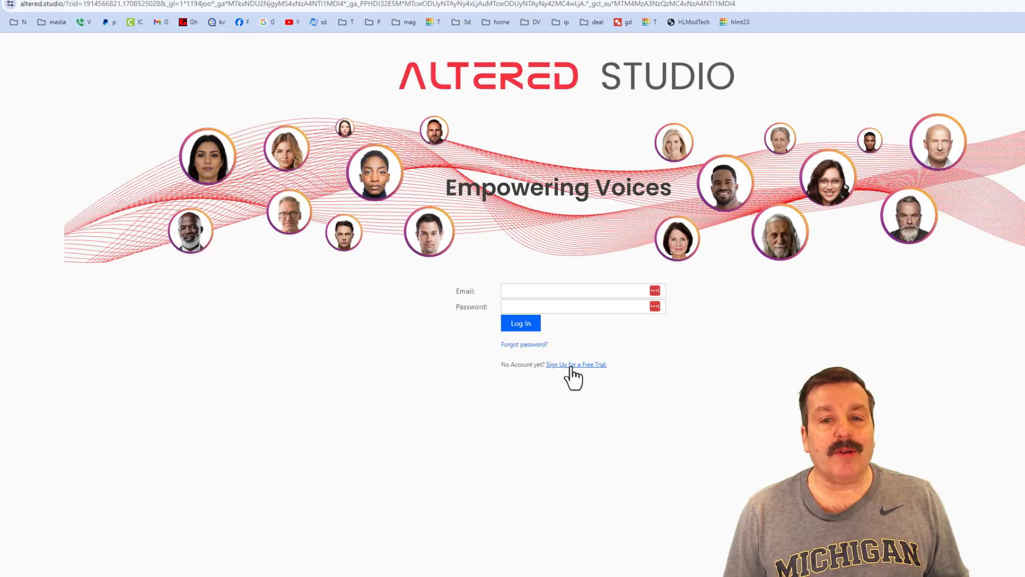
pyautogui.click(571, 365)
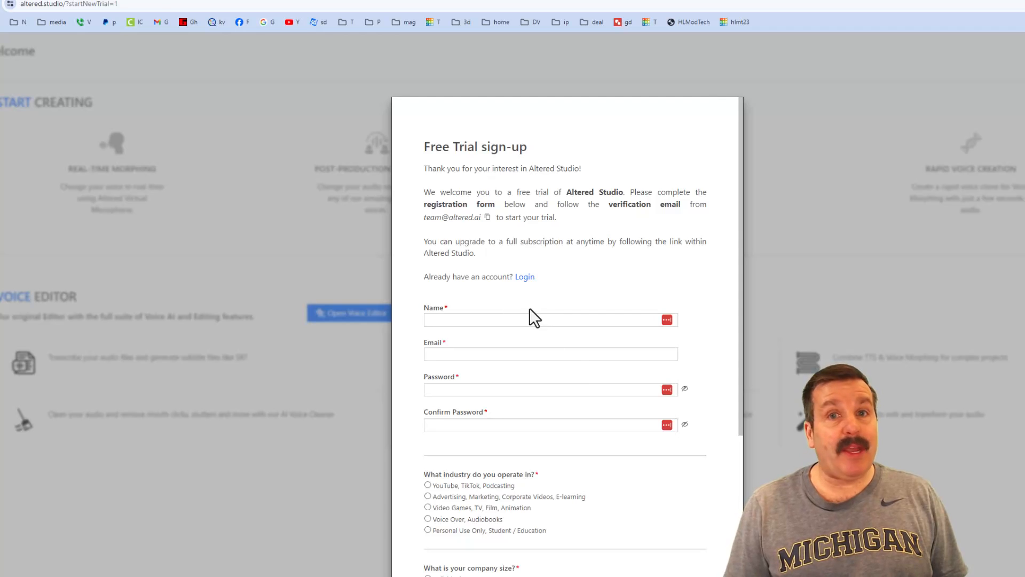
pyautogui.scroll(-5, 530, 315)
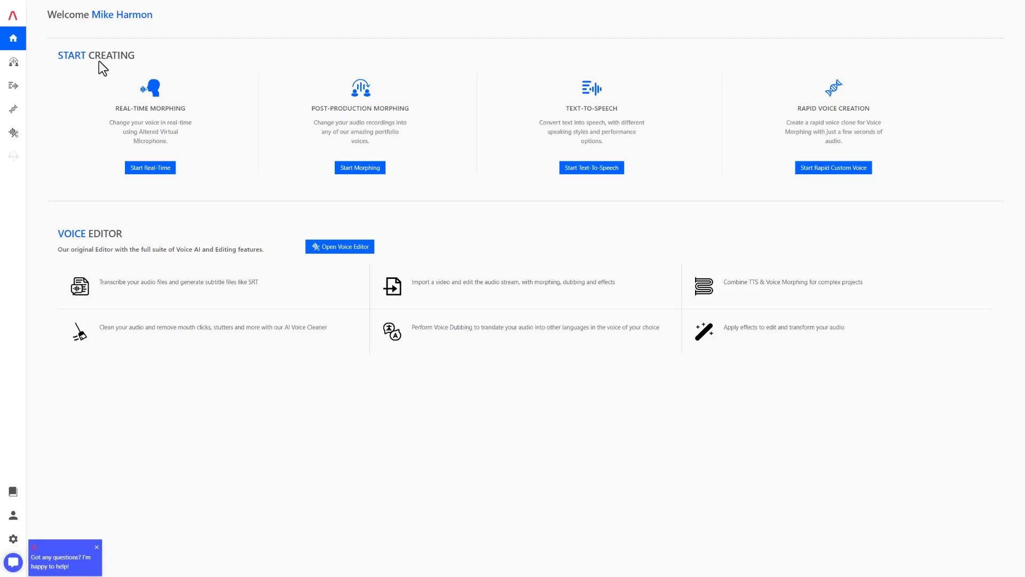
# Step: Check the Real-Time Morphing page, then return home and start Post-Production Morphing
pyautogui.click(150, 169)
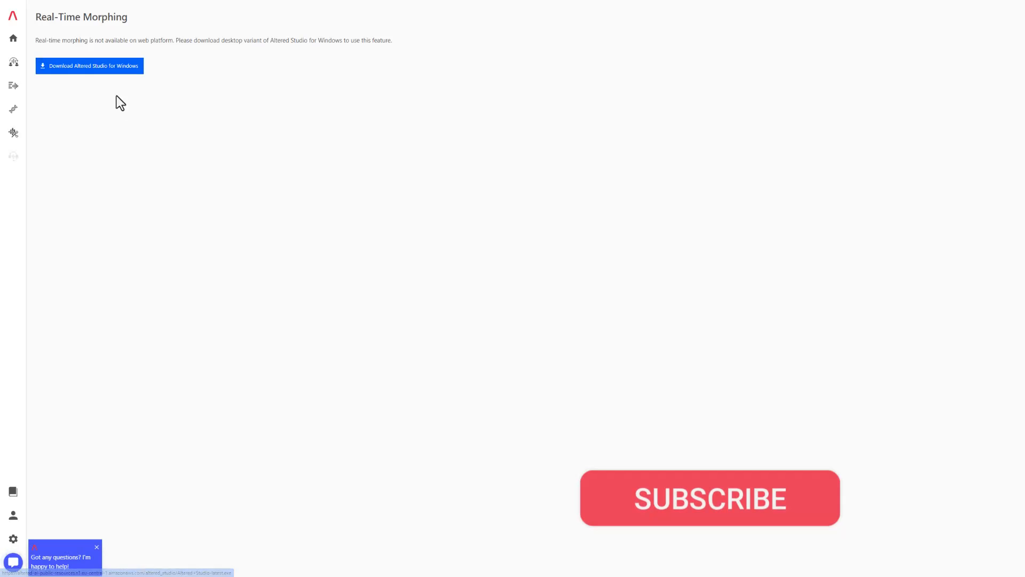
pyautogui.click(21, 46)
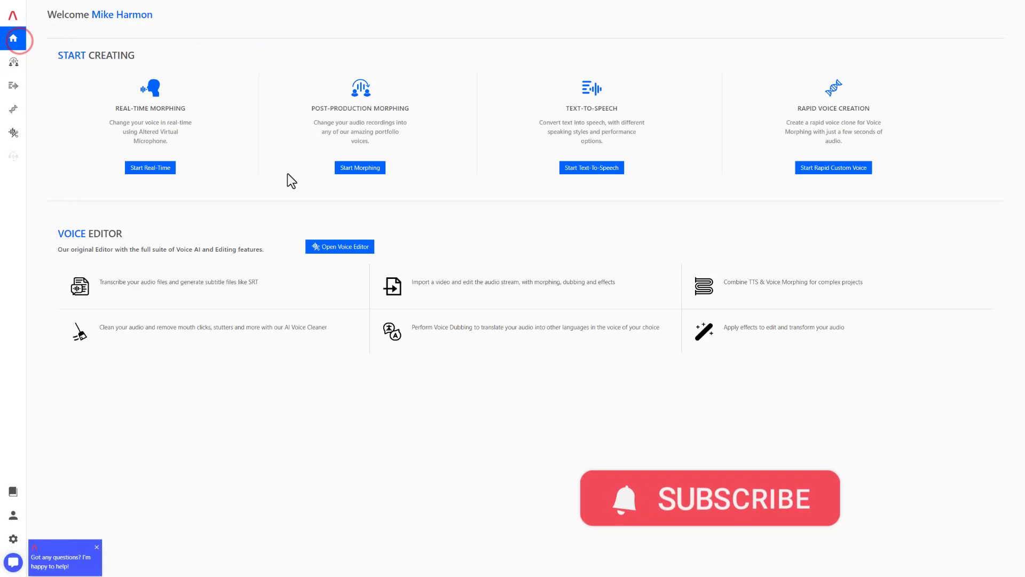
pyautogui.click(360, 168)
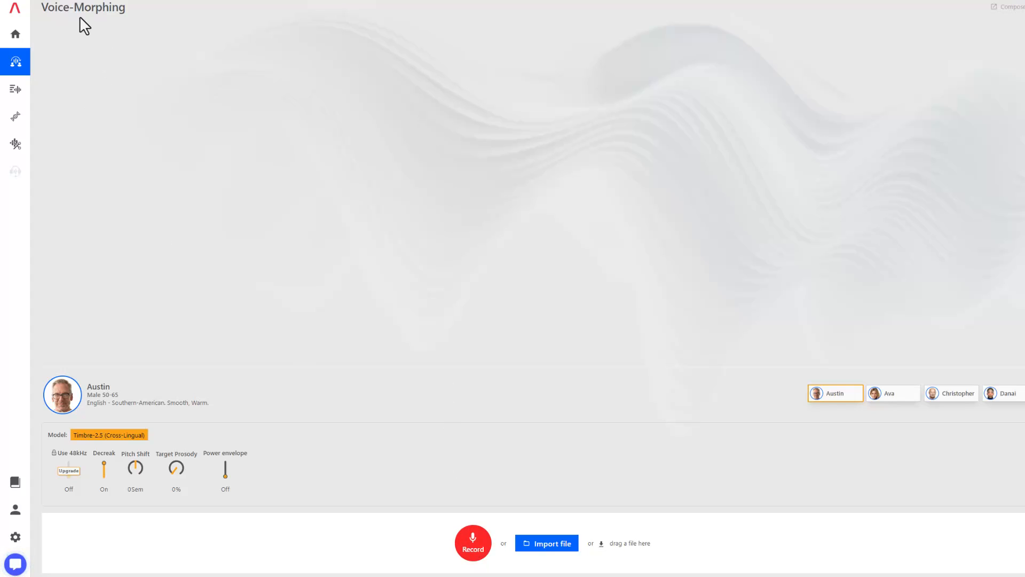
# Step: Record a short voice clip and turn on the AI Voice Cleaner
pyautogui.click(474, 550)
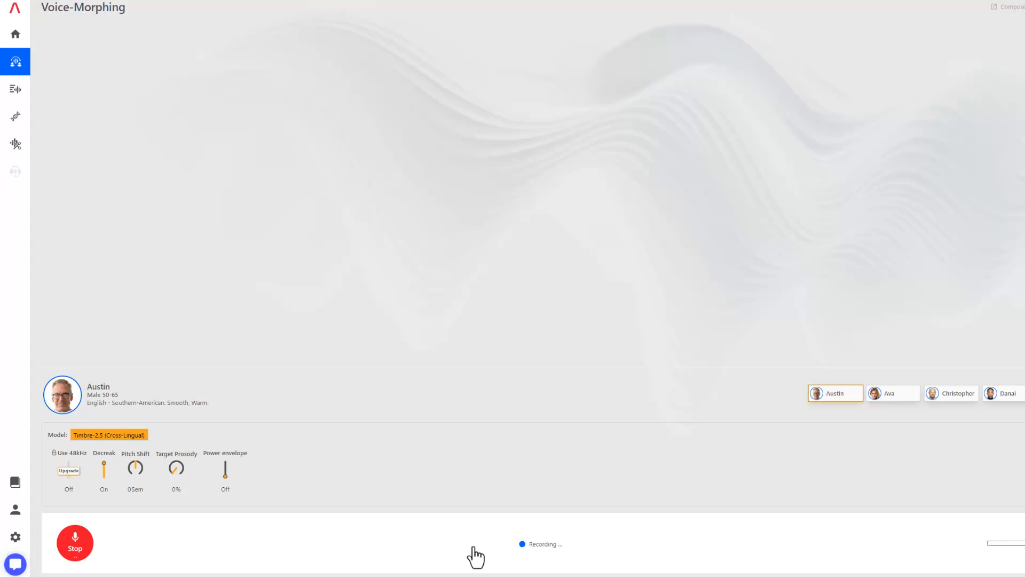
pyautogui.click(473, 548)
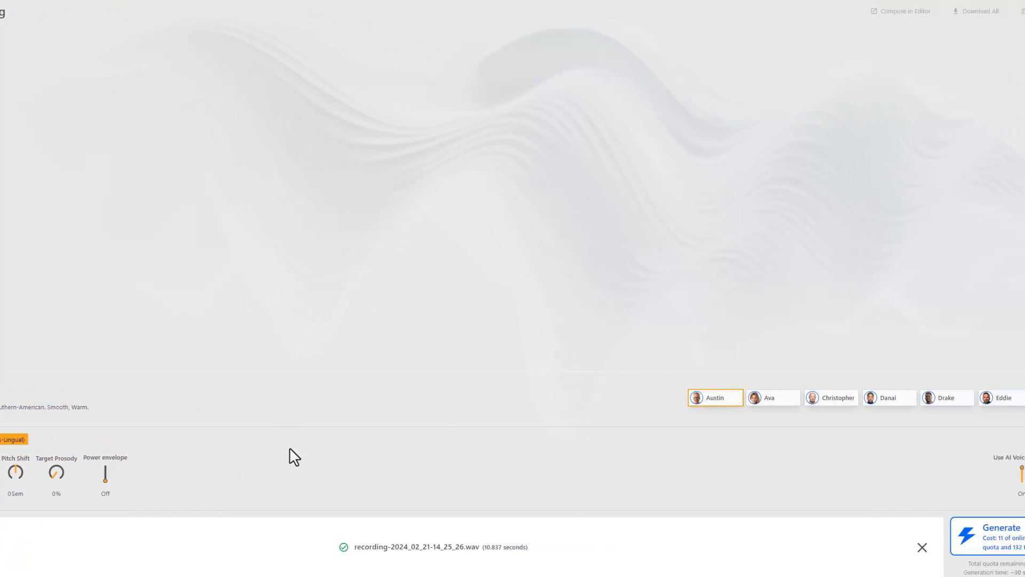
pyautogui.click(996, 474)
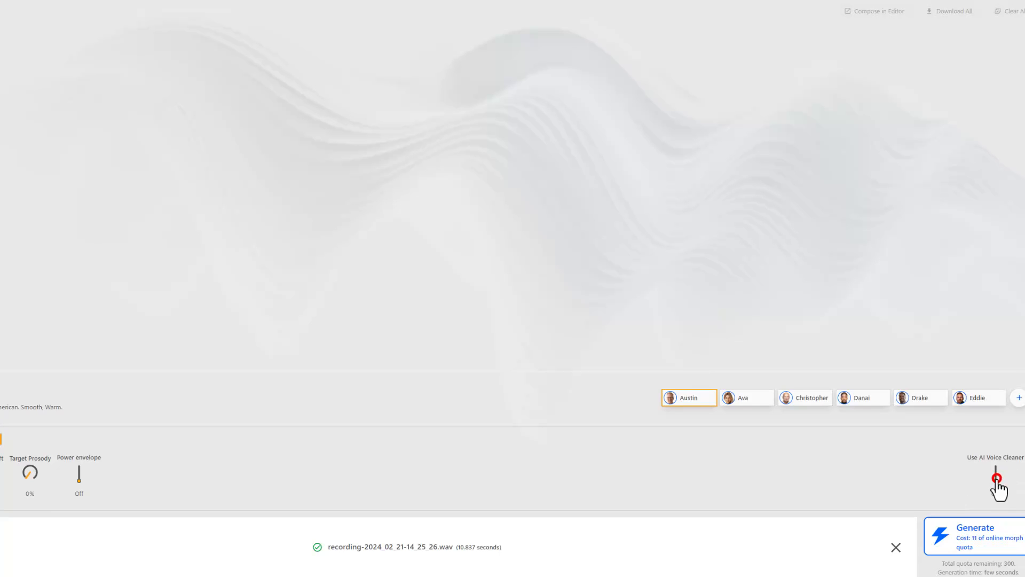
pyautogui.click(997, 478)
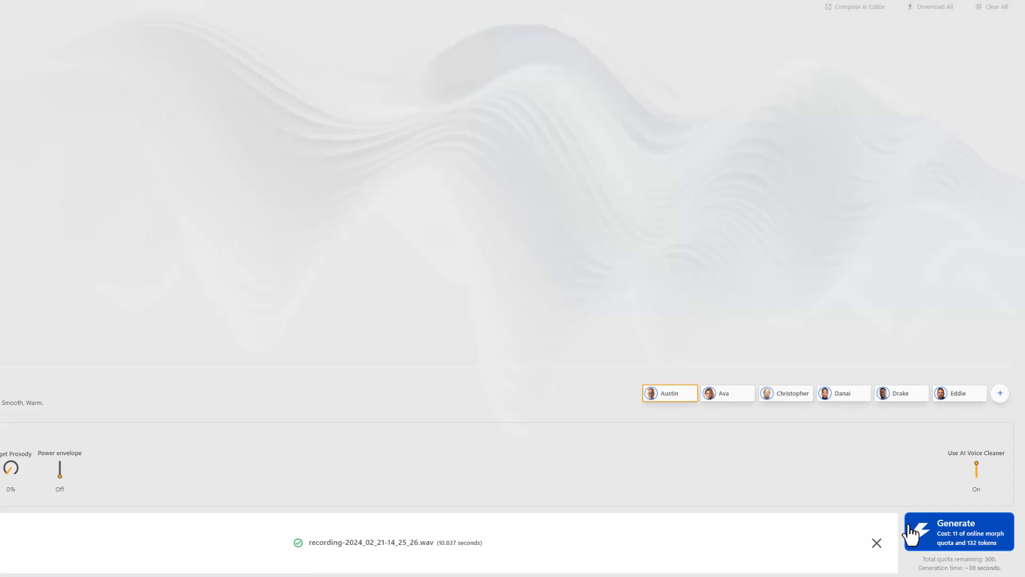
# Step: Generate the recording morphed into the Austin voice and play the result
pyautogui.click(941, 541)
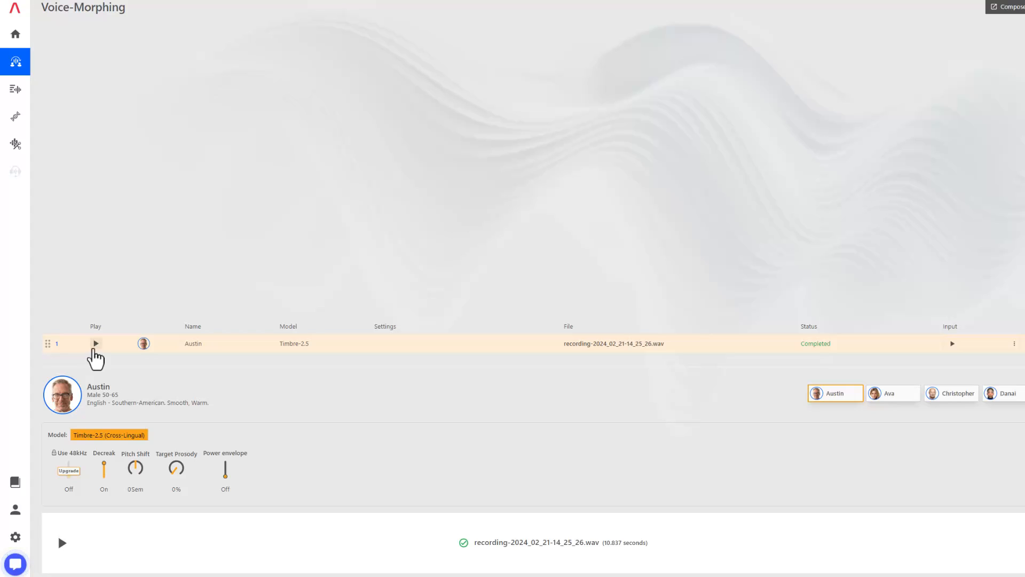
pyautogui.click(96, 344)
pyautogui.click(96, 344)
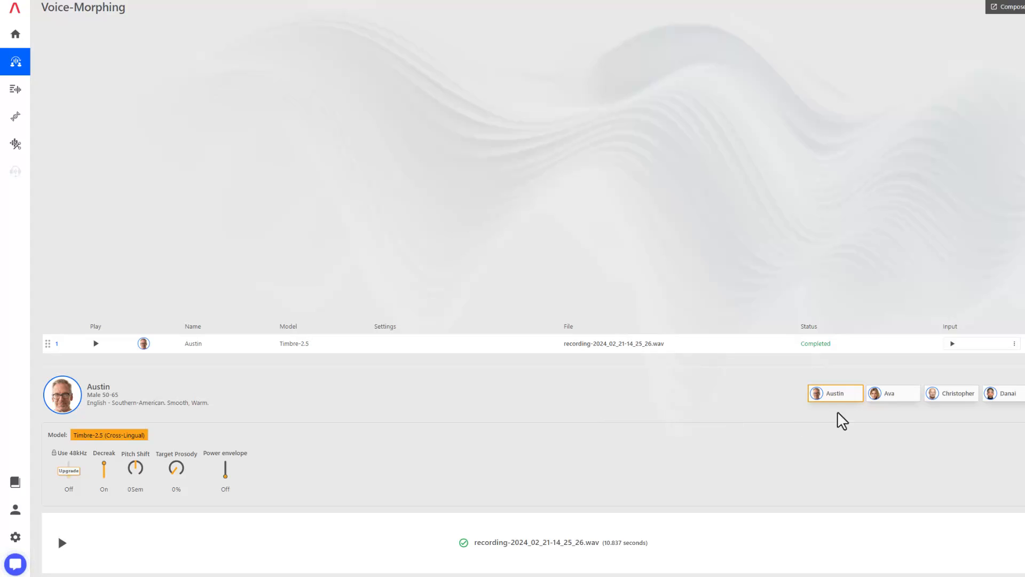
# Step: Select the Christopher voice, generate a morph of the recording, and play it
pyautogui.click(955, 396)
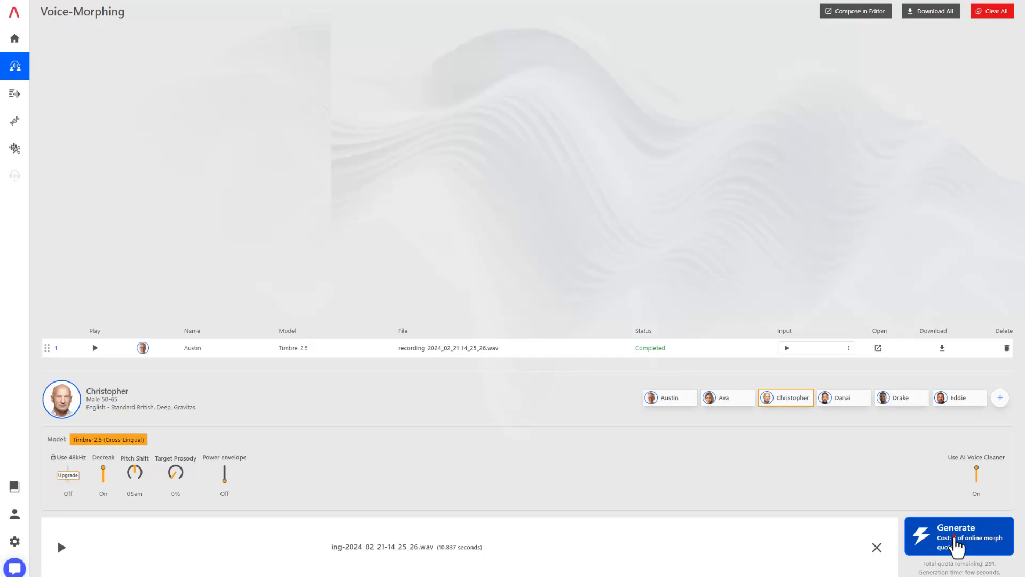
pyautogui.click(955, 541)
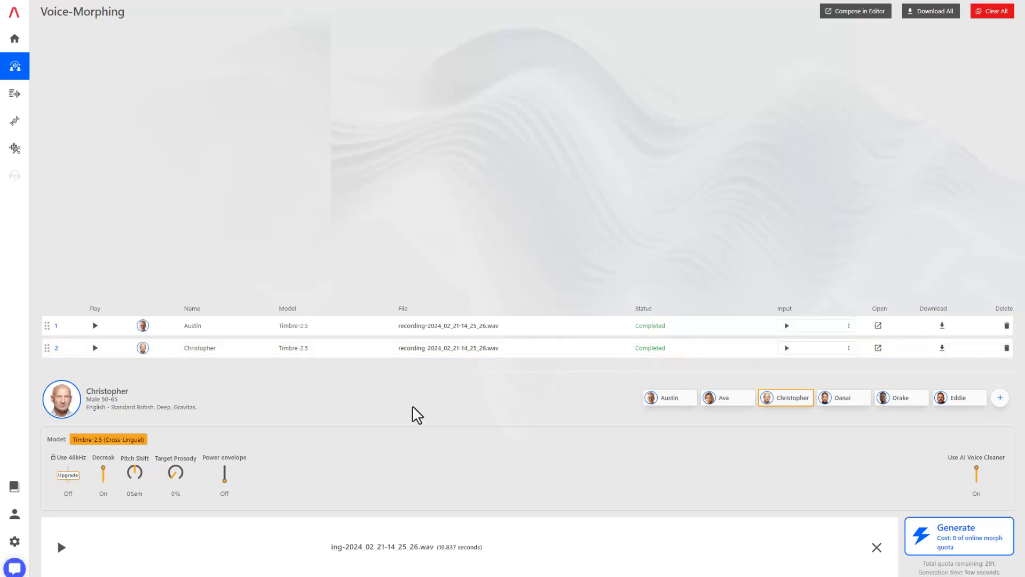
pyautogui.click(96, 348)
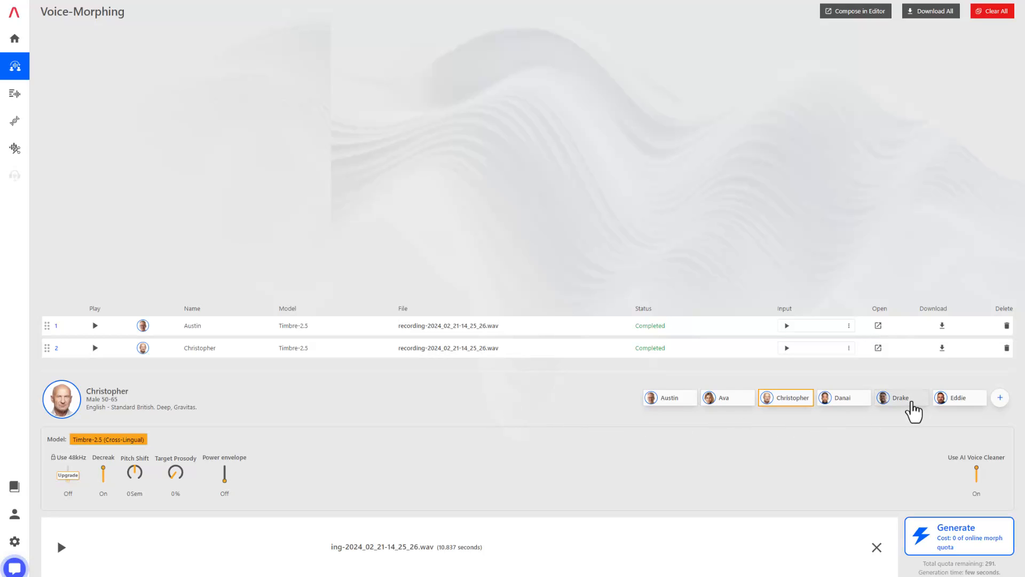
# Step: Select the Drake voice, generate a morph of the recording, and play it
pyautogui.click(904, 398)
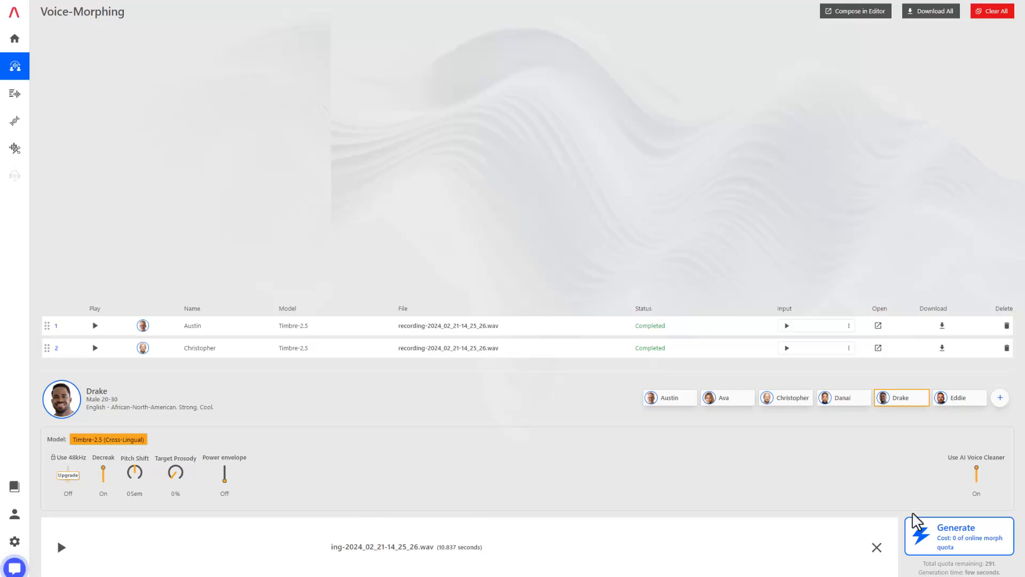
pyautogui.click(954, 537)
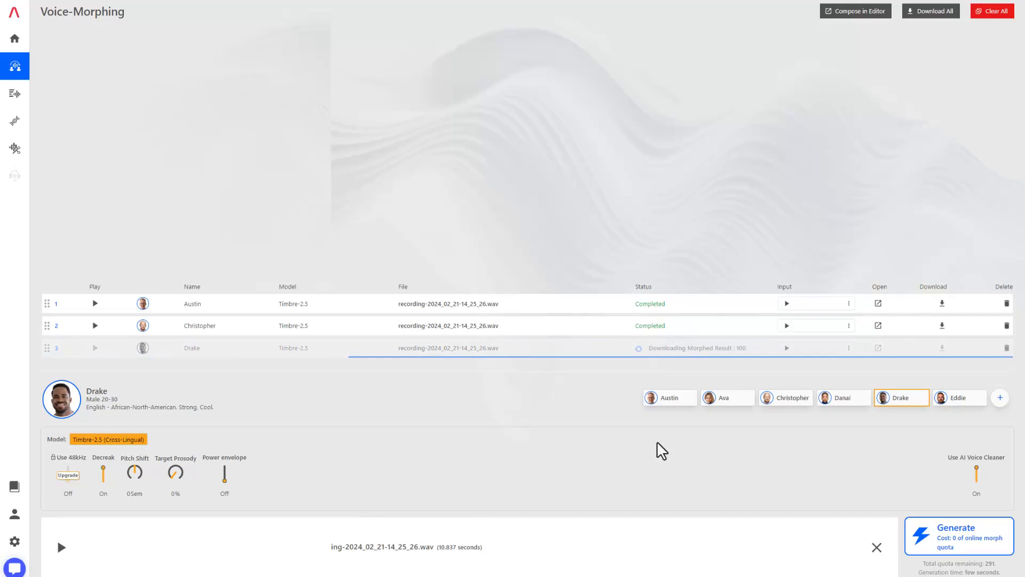
pyautogui.click(95, 349)
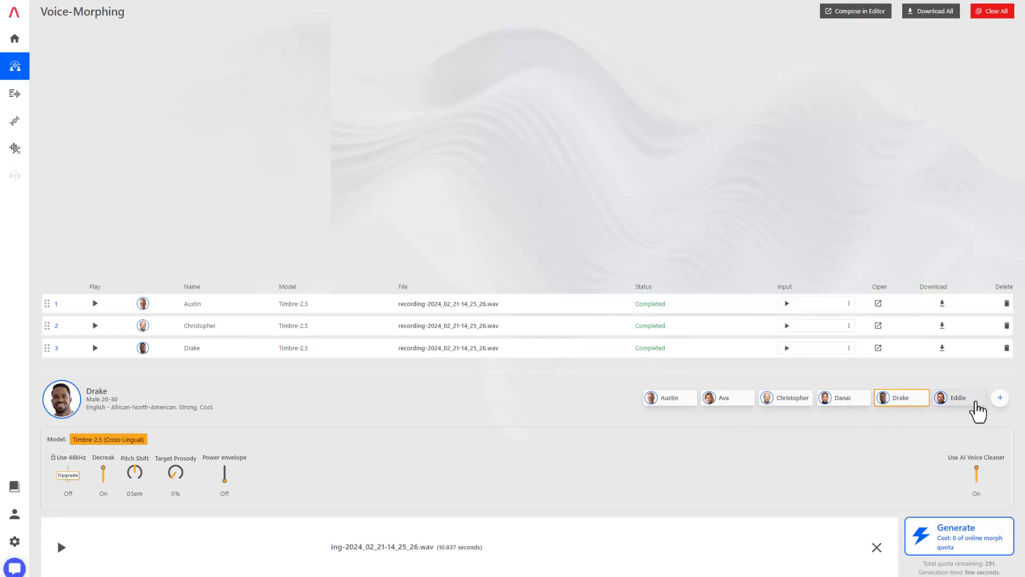
# Step: Select the Eddie voice, generate a morph of the recording, and play it
pyautogui.click(956, 398)
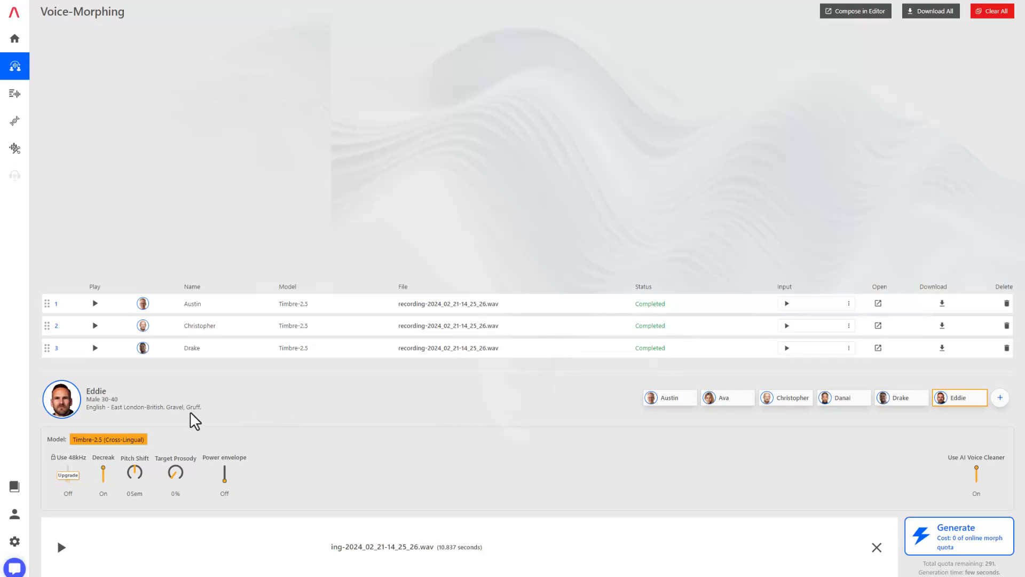
pyautogui.click(955, 539)
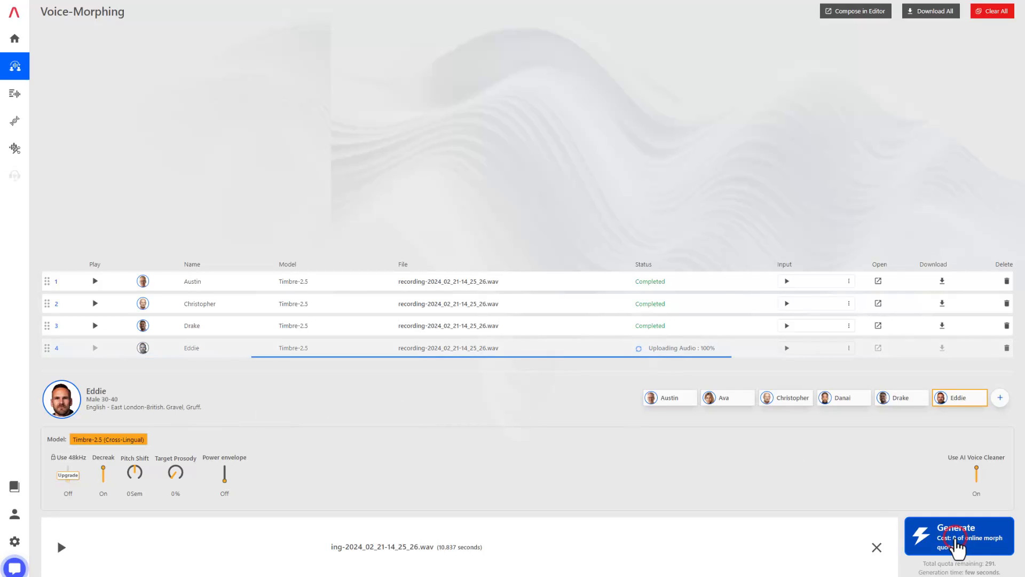
pyautogui.click(94, 348)
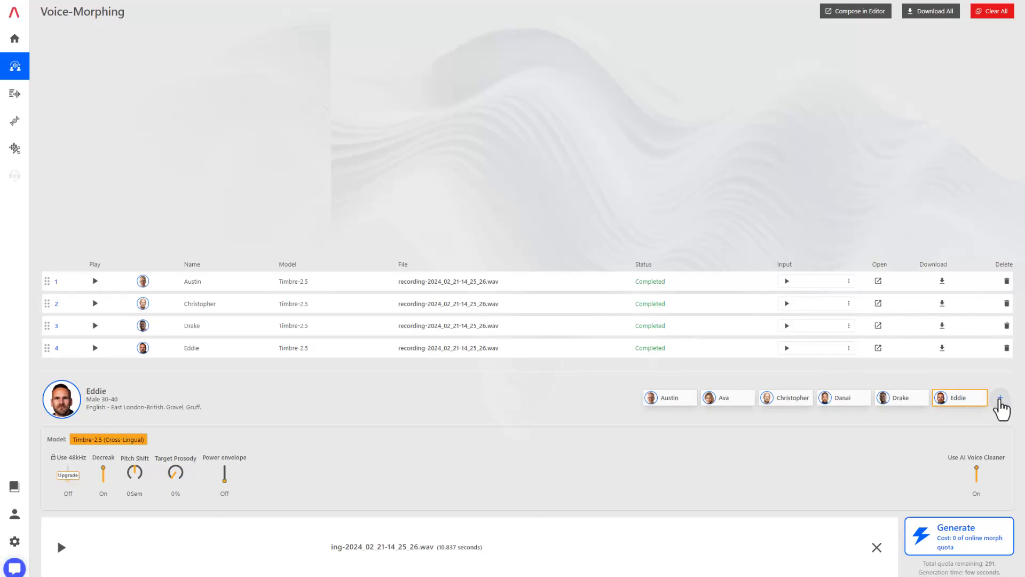
# Step: Open the voice library to browse the available voices, then close it
pyautogui.click(1001, 400)
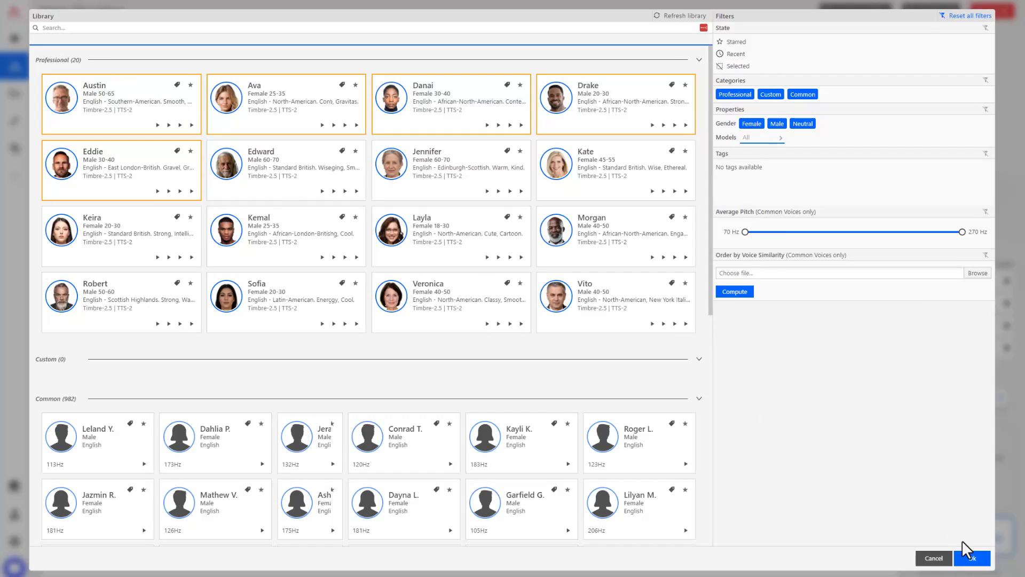
pyautogui.click(973, 558)
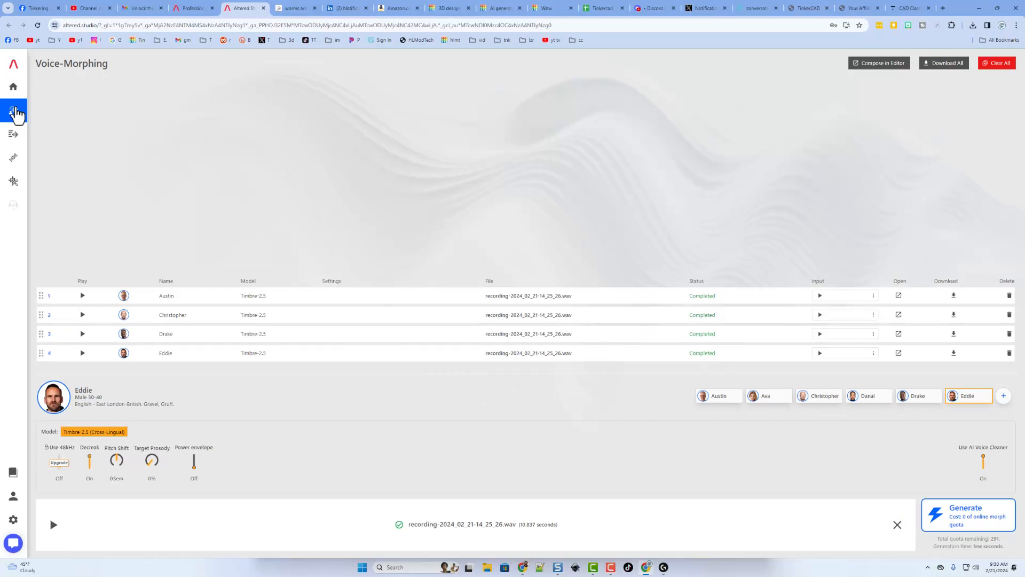
# Step: Open Text-to-Speech and correct the script to read "so let's get cracking!"
pyautogui.moveTo(37, 91)
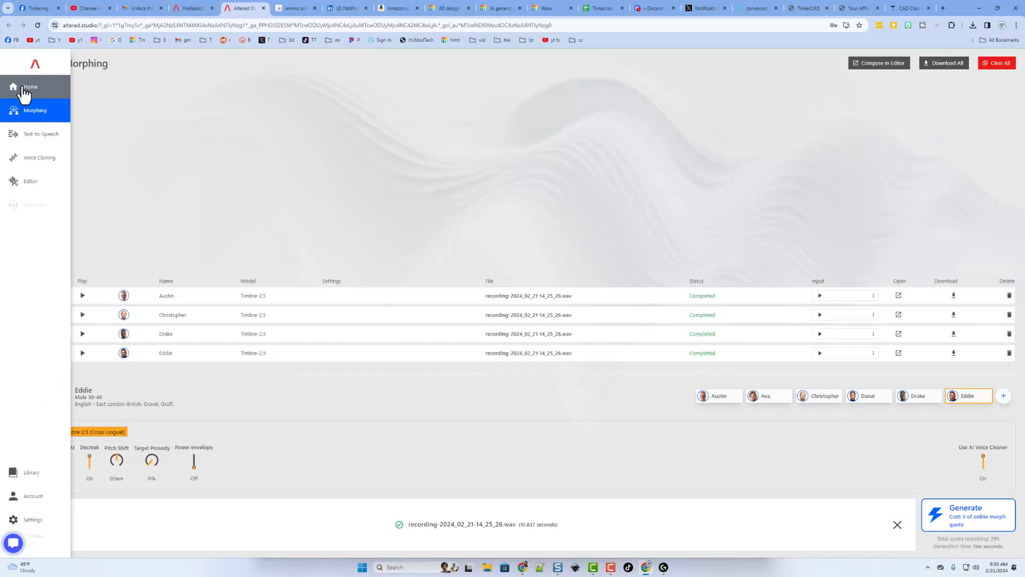
pyautogui.click(26, 137)
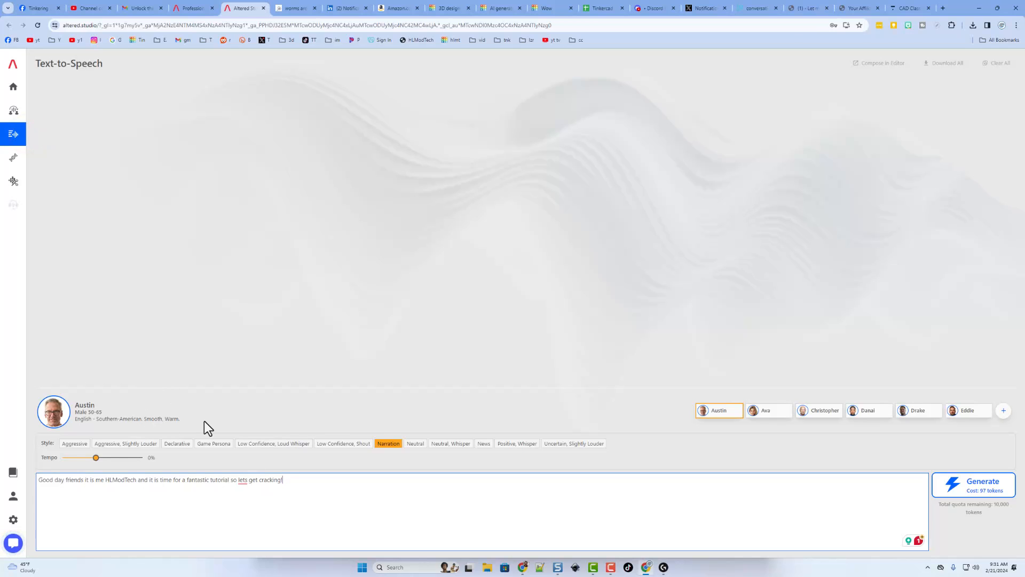
pyautogui.write("'")
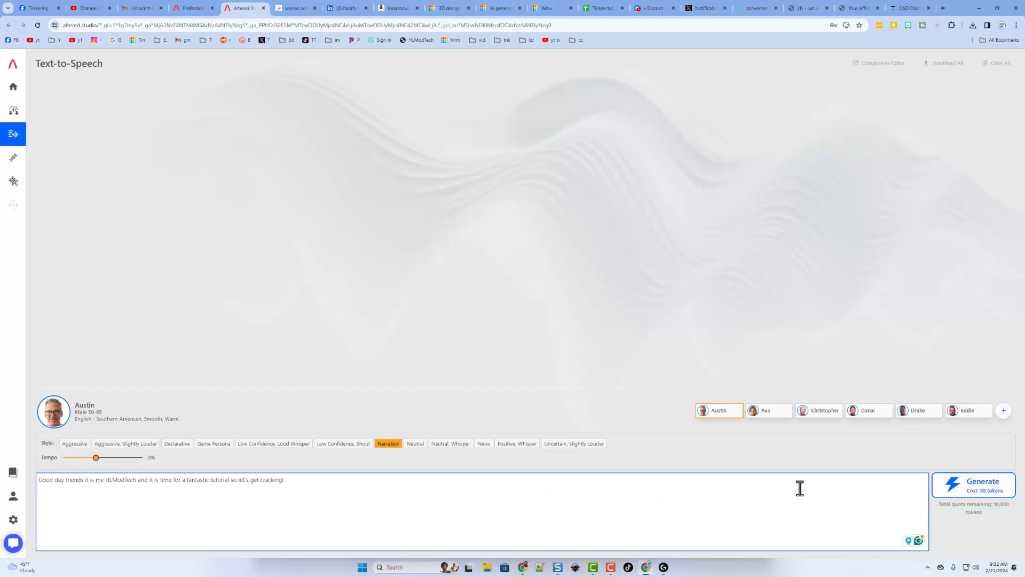
# Step: Generate speech with the Austin voice and play the result
pyautogui.click(967, 492)
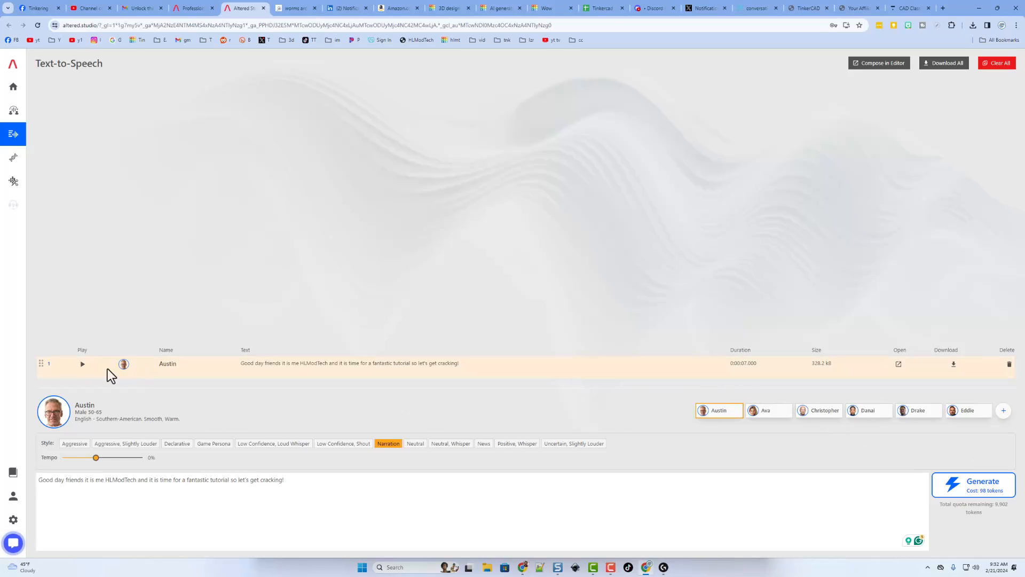
pyautogui.click(80, 364)
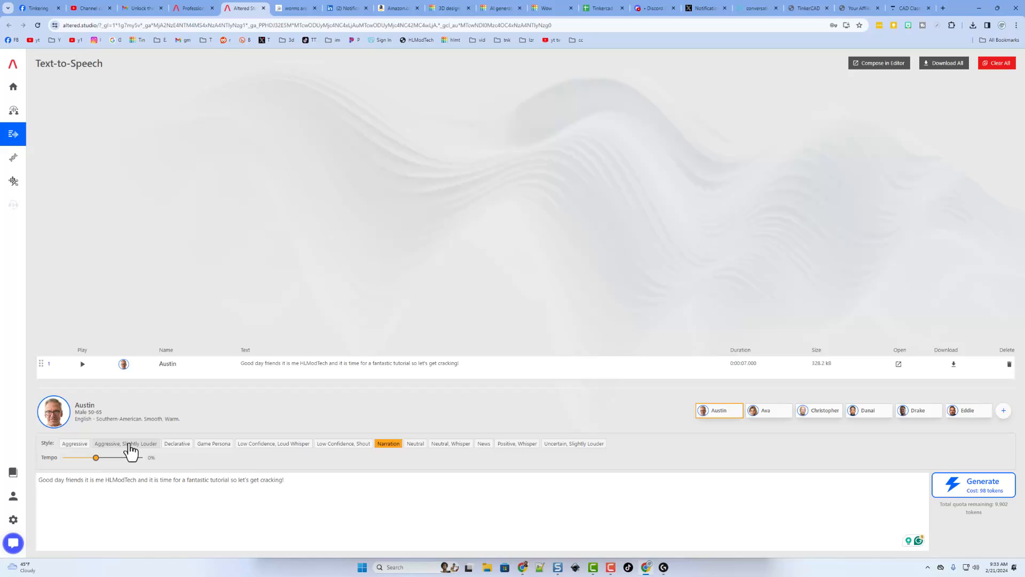
# Step: Set the style to Aggressive, Slightly Louder and tempo to +10%, then generate and play the speech
pyautogui.click(129, 444)
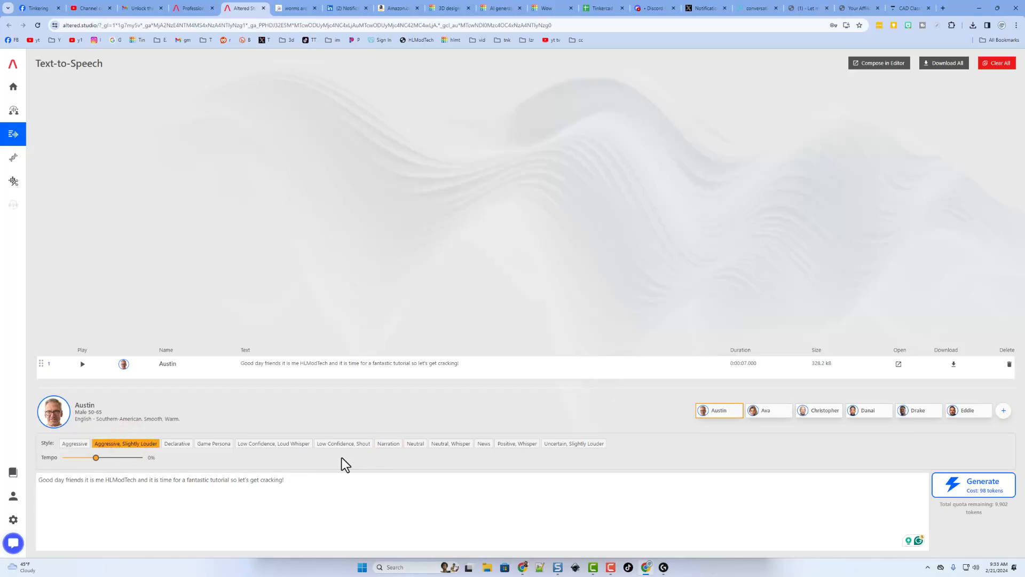
pyautogui.click(101, 458)
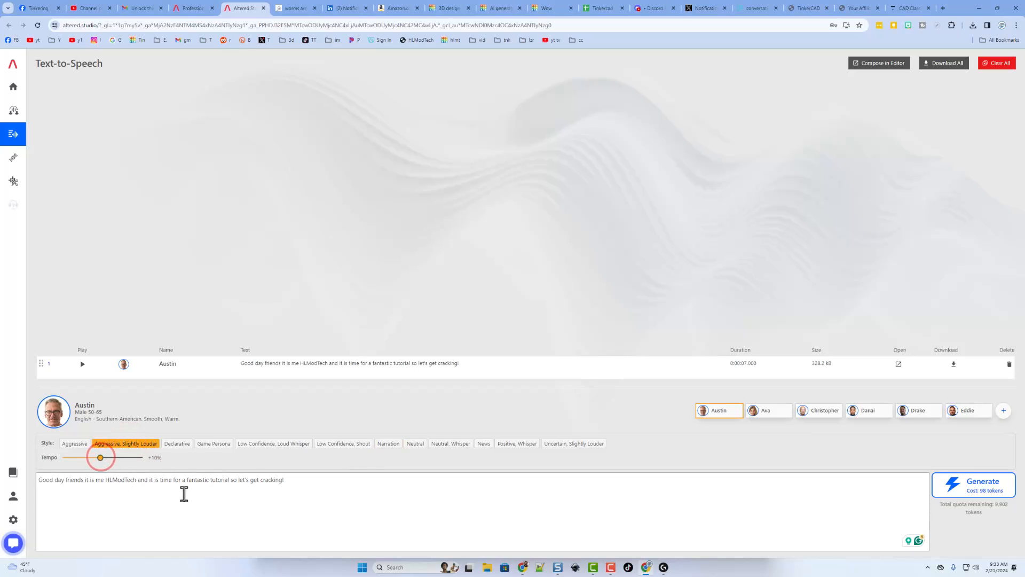
pyautogui.click(955, 488)
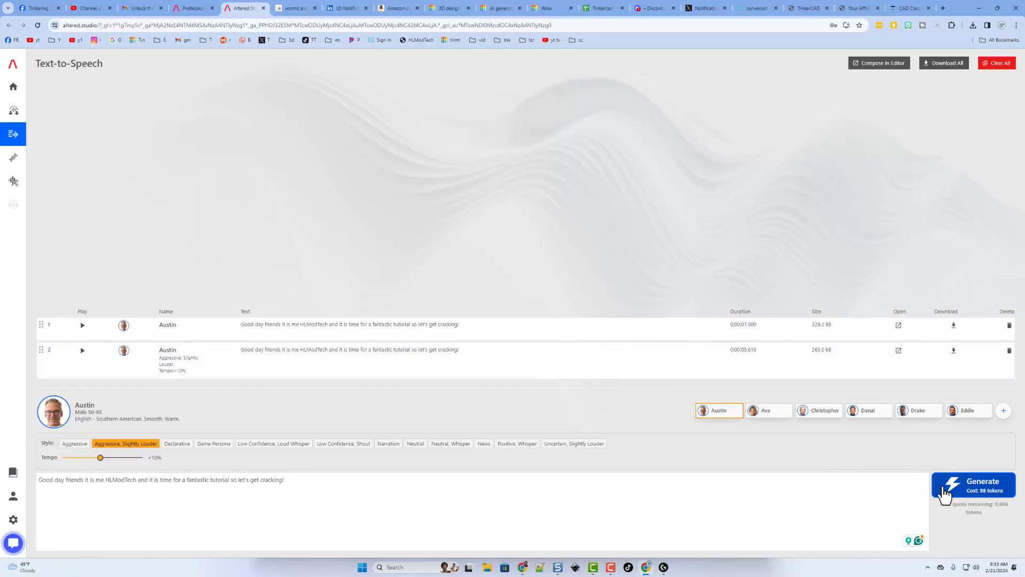
pyautogui.click(82, 350)
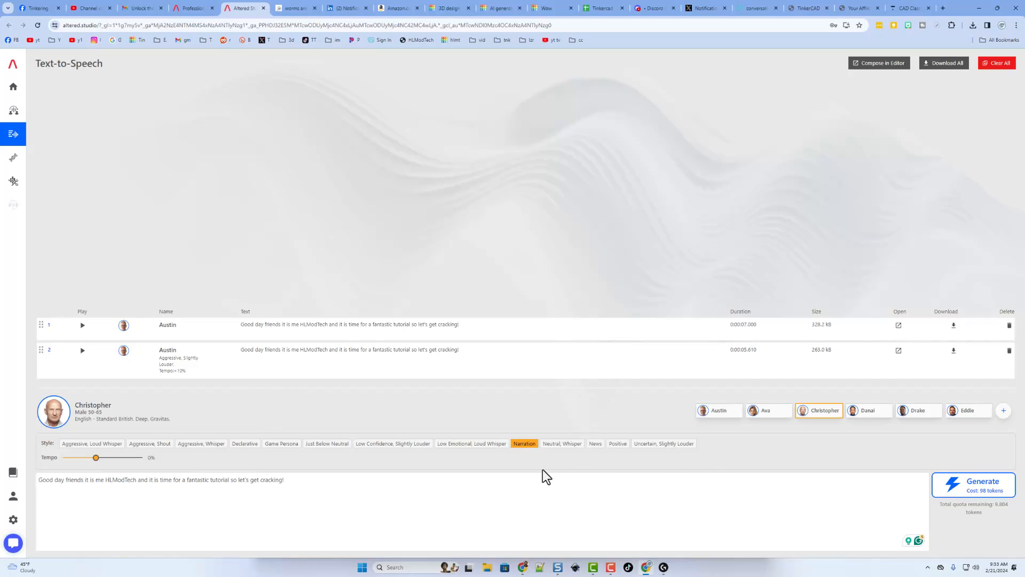
# Step: Select the Ava voice, generate the speech, and play it
pyautogui.click(768, 412)
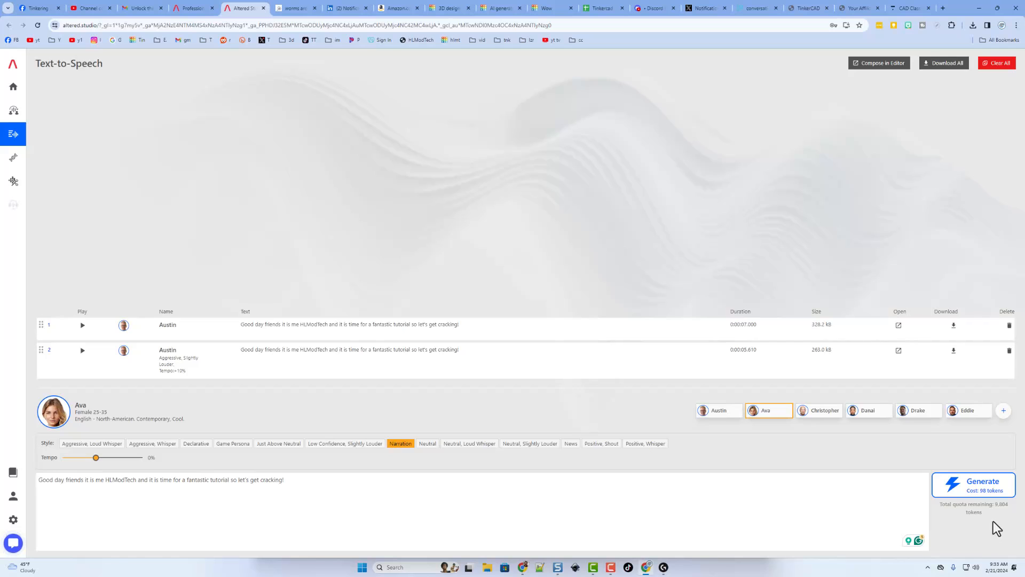
pyautogui.click(984, 487)
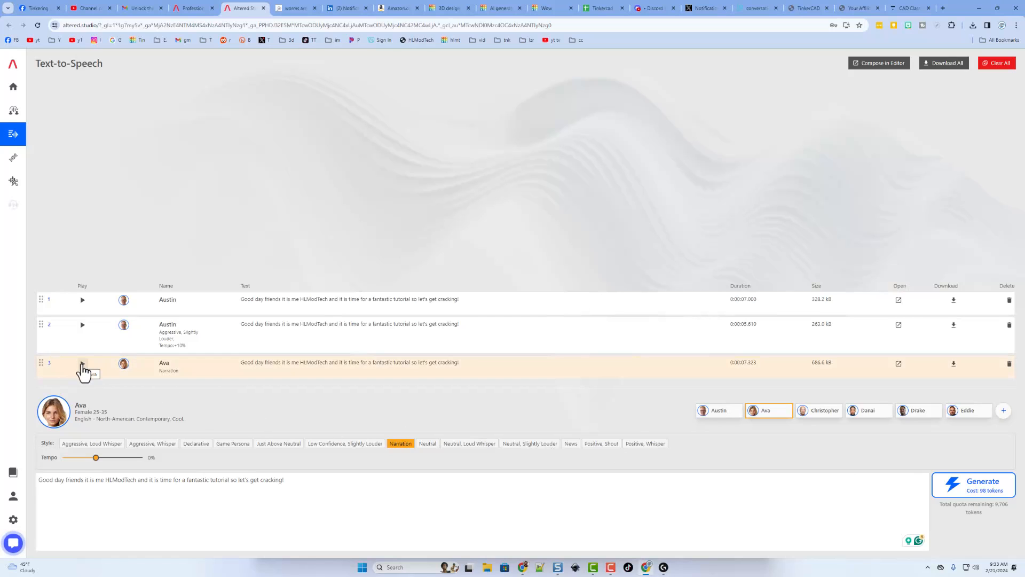
pyautogui.click(82, 364)
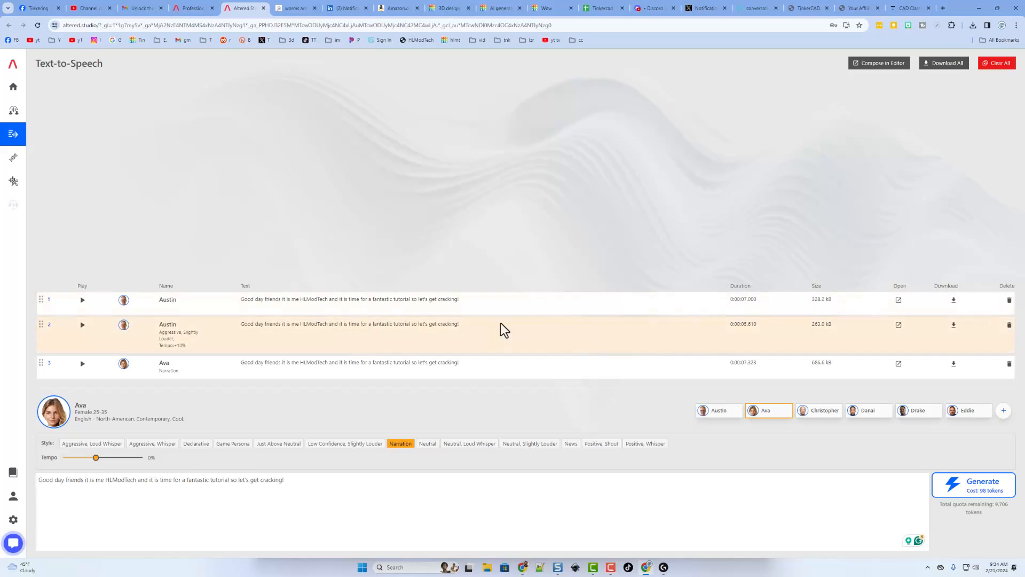
# Step: Open Voice Cloning and follow the link to the Terms and Conditions from the custom voice permissions notice
pyautogui.moveTo(2, 216)
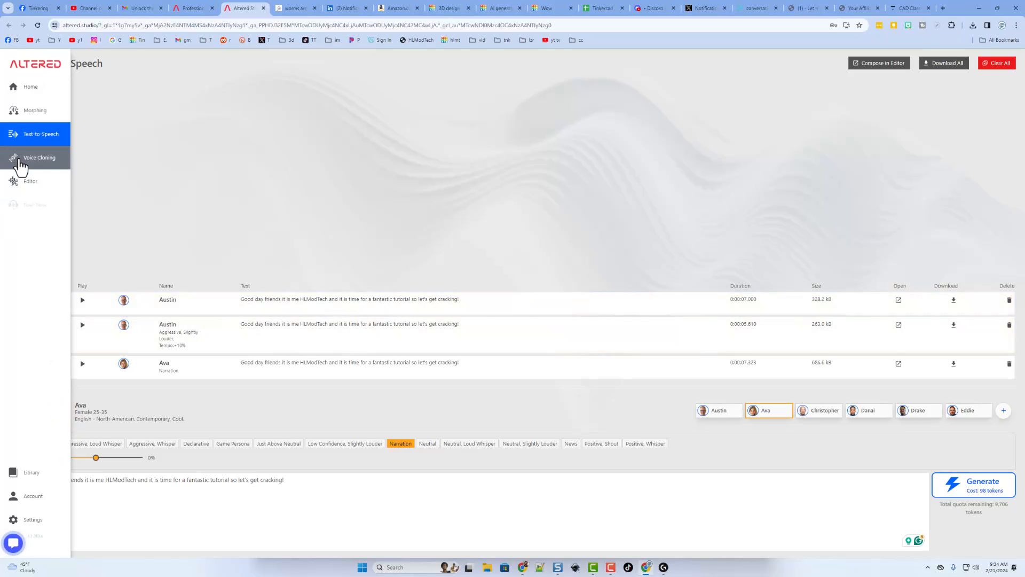
pyautogui.click(17, 159)
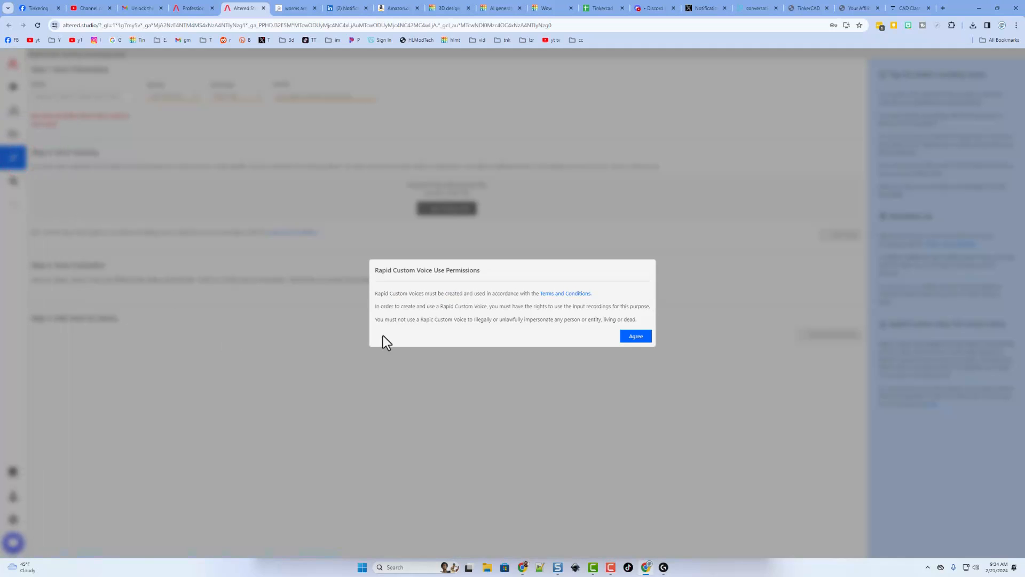
pyautogui.click(577, 293)
# Step: Read through the Terms and Conditions, including the Custom Voices section, then return to the studio tab
pyautogui.scroll(-20, 476, 270)
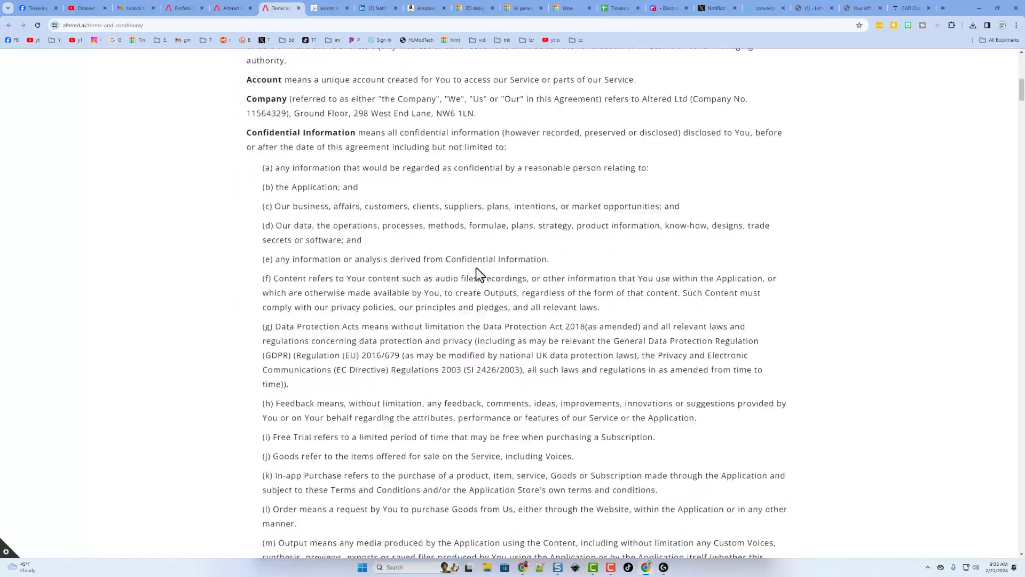
pyautogui.scroll(-20, 473, 278)
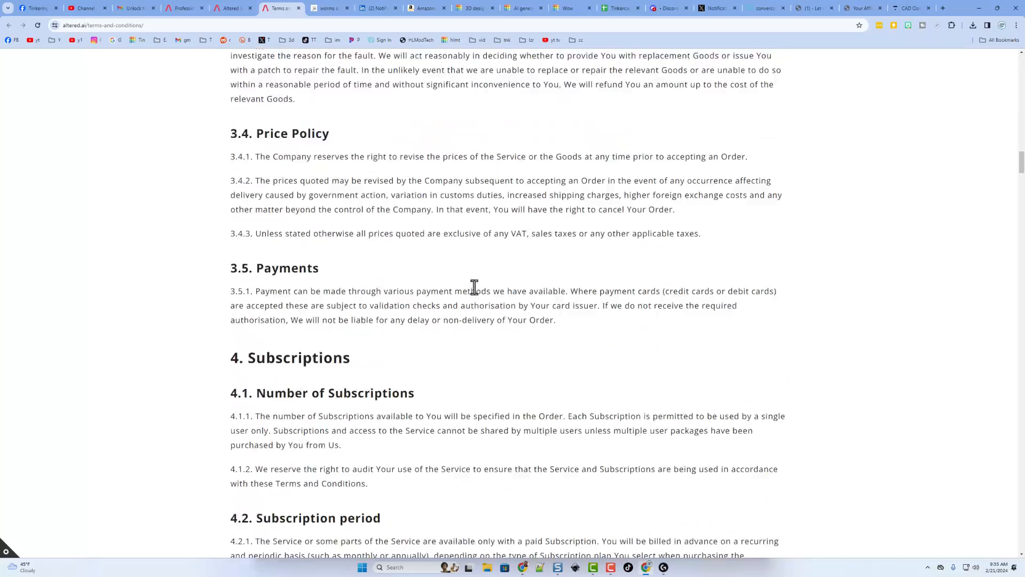
pyautogui.scroll(-20, 459, 345)
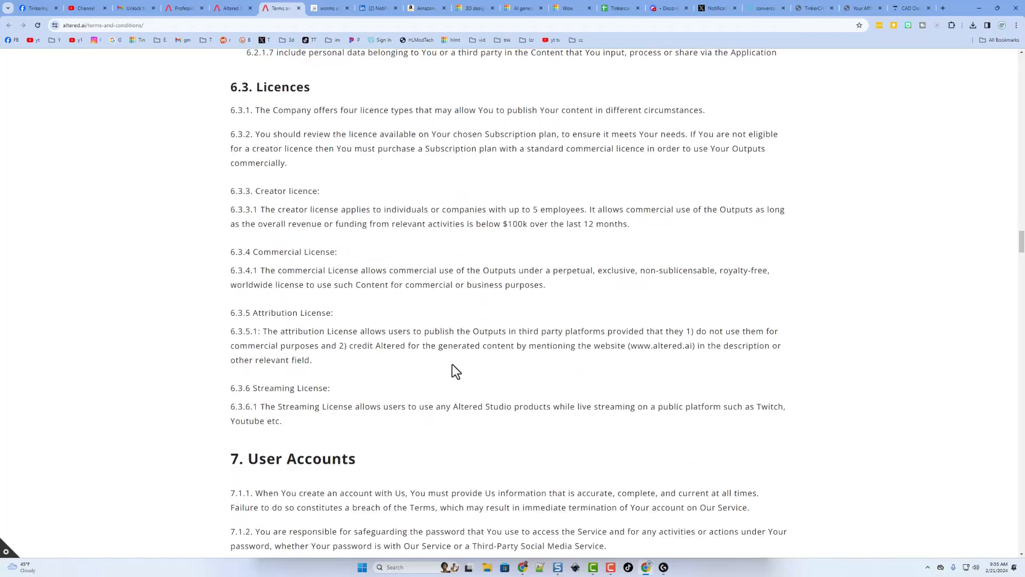
pyautogui.scroll(-20, 452, 365)
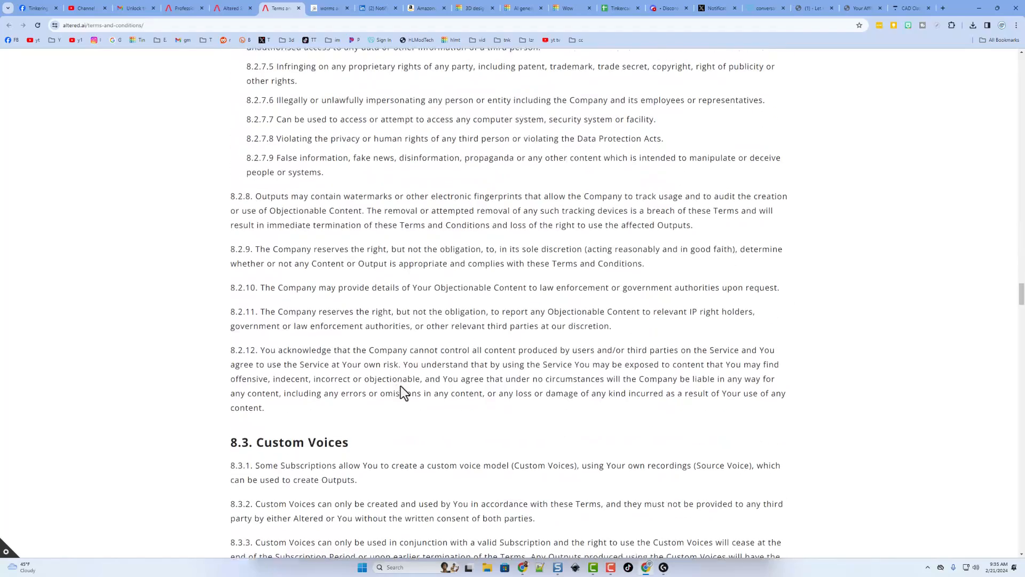
pyautogui.scroll(2, 336, 411)
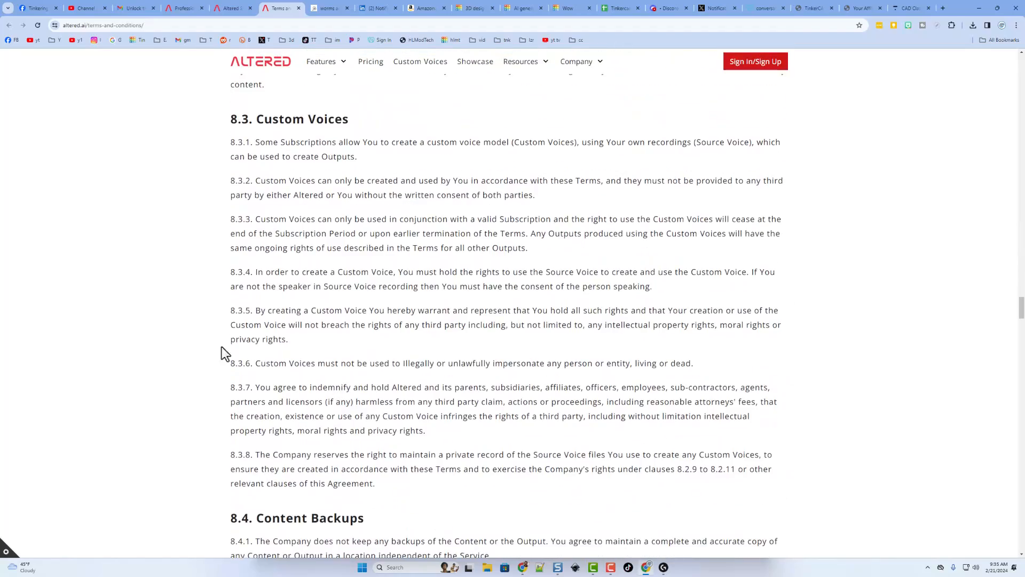
pyautogui.scroll(-15, 323, 351)
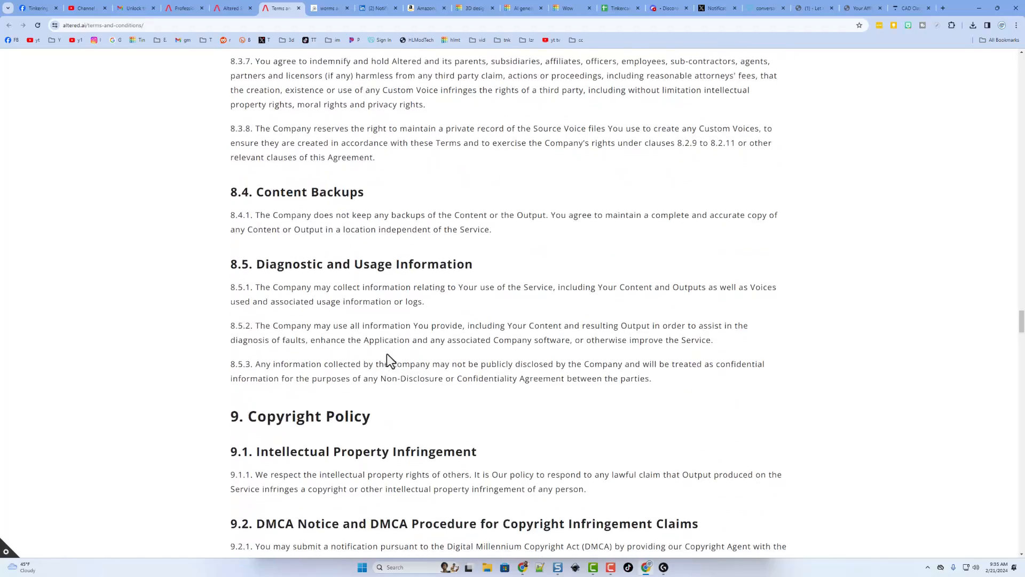
pyautogui.scroll(-20, 384, 393)
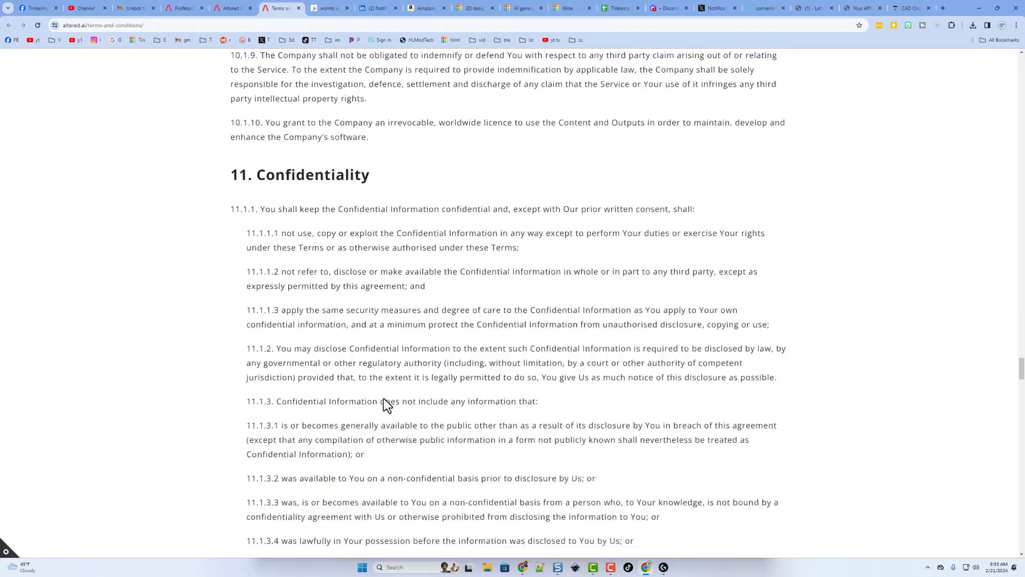
pyautogui.hotkey('ctrl', 'shift', 'Tab')
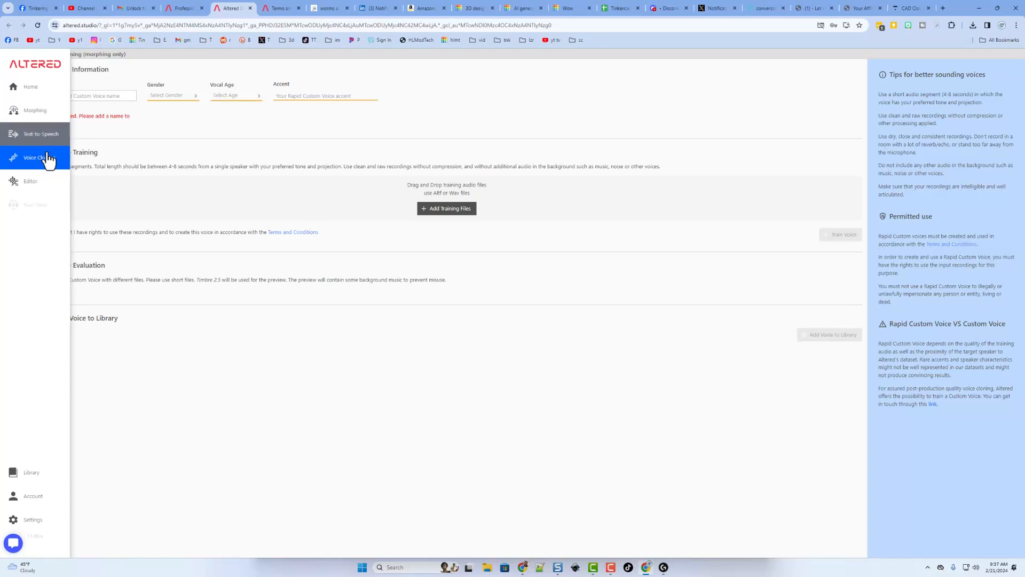
# Step: Open the Editor and load cardboard shelf.wav from the Downloads folder, accepting the large-file warning
pyautogui.moveTo(7, 225)
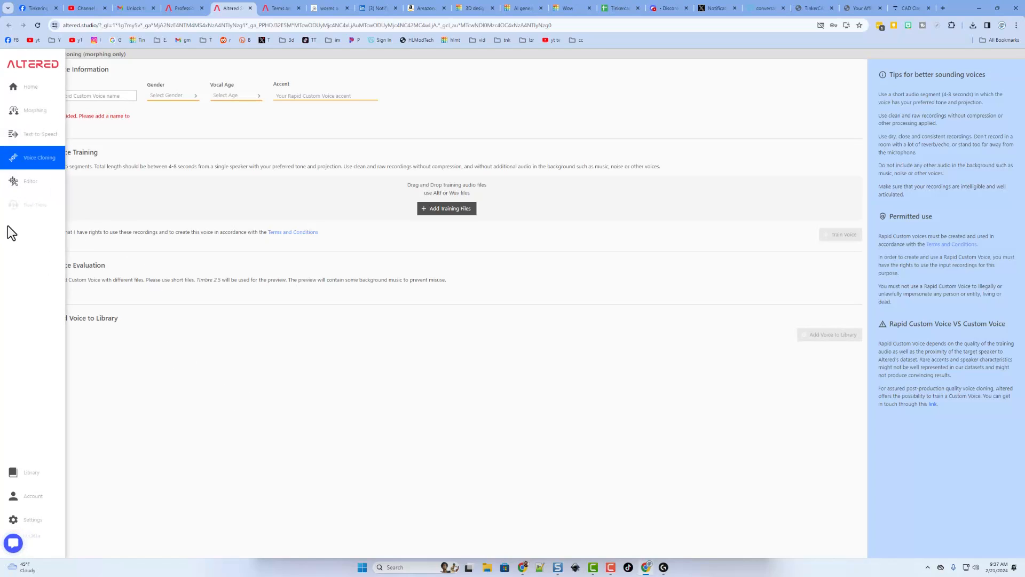
pyautogui.click(13, 187)
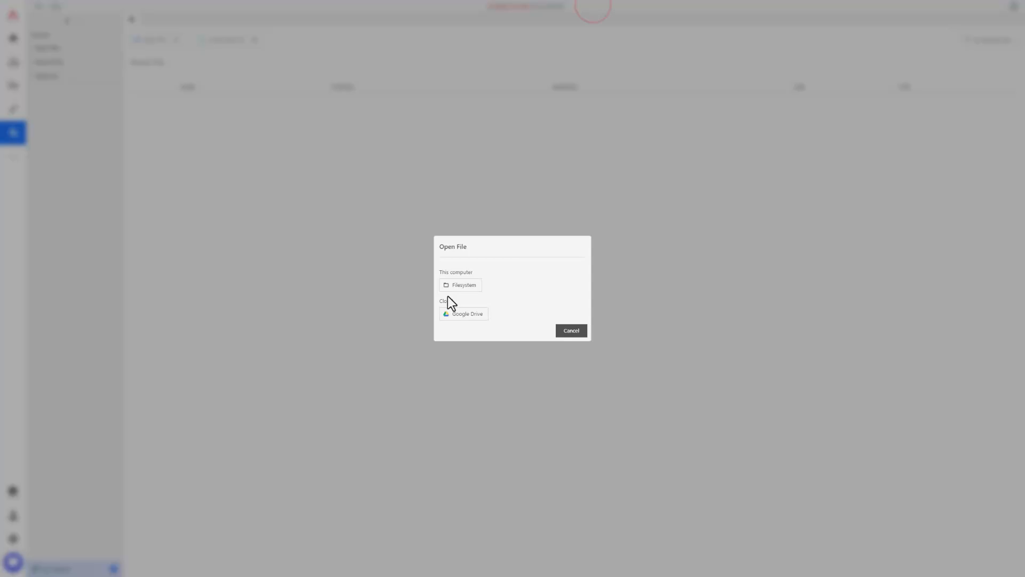
pyautogui.click(461, 284)
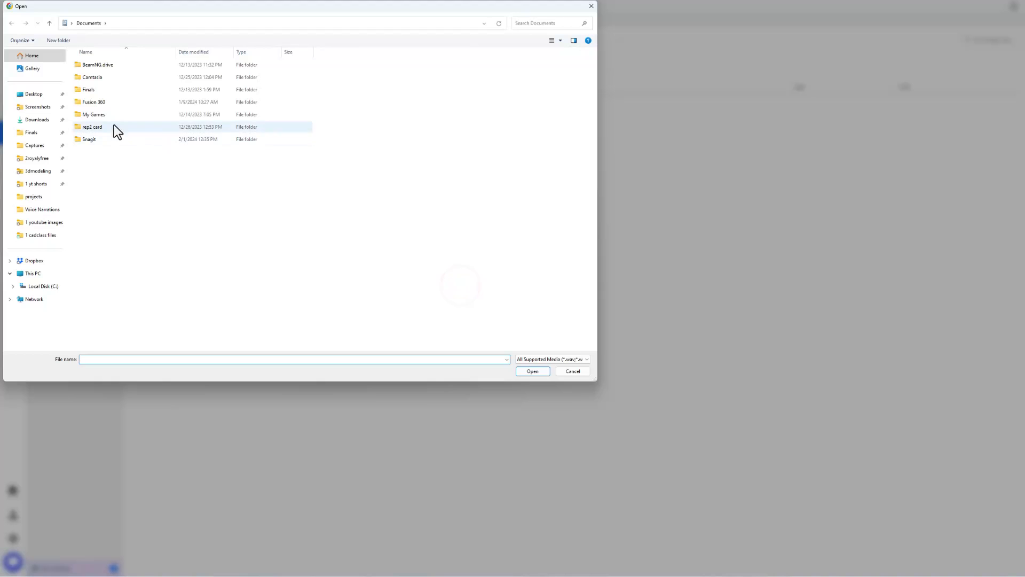
pyautogui.click(30, 120)
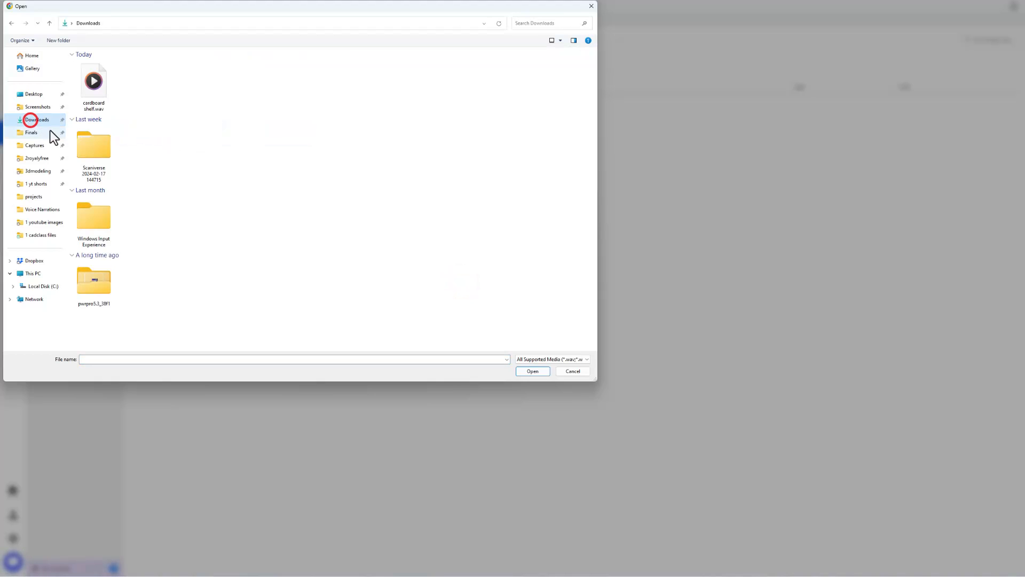
pyautogui.click(92, 79)
pyautogui.doubleClick(93, 80)
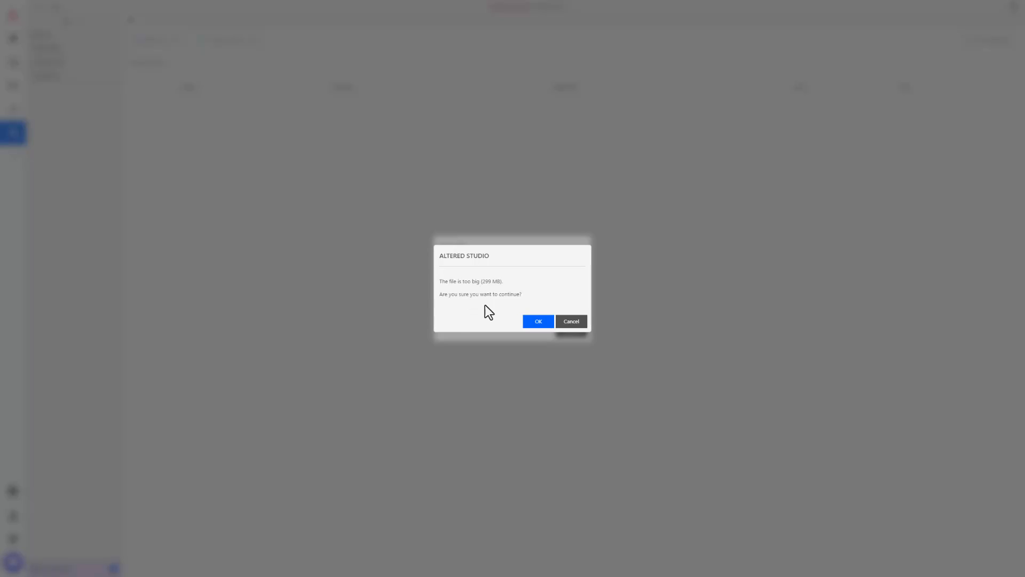
pyautogui.click(538, 322)
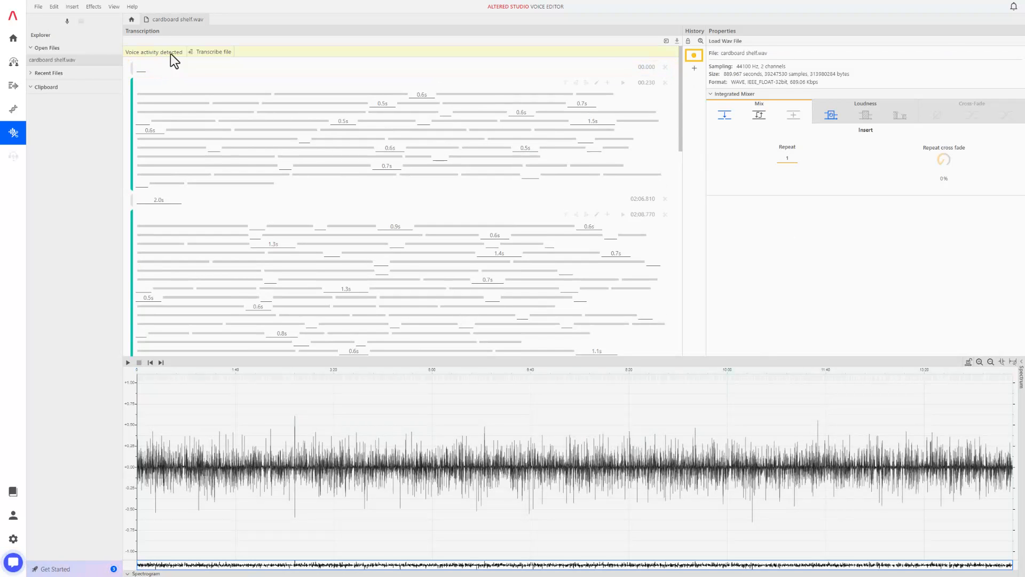
# Step: Try to transcribe the audio file and start playing the recording
pyautogui.click(213, 52)
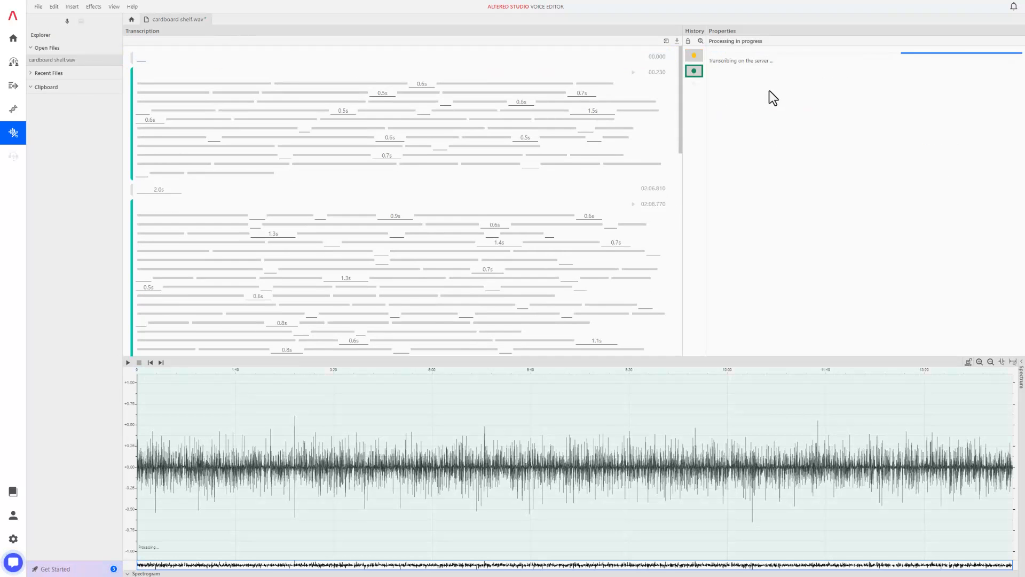
pyautogui.click(128, 363)
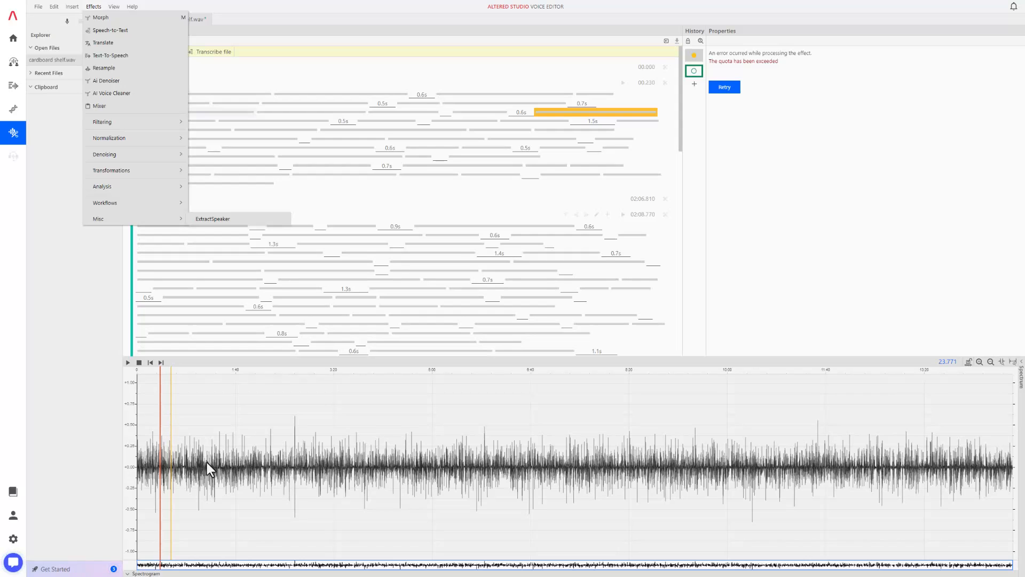
pyautogui.click(173, 116)
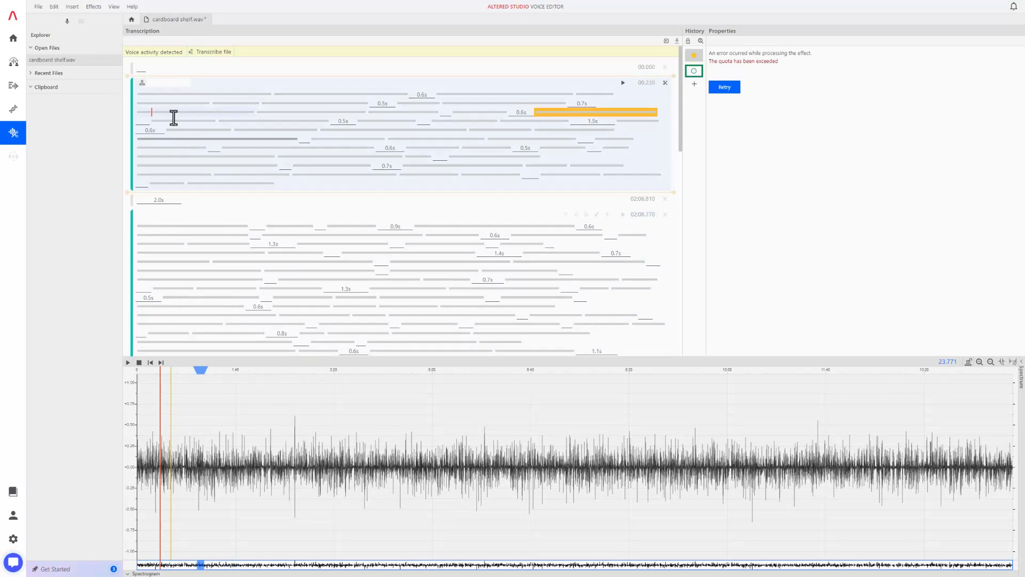
# Step: Select the first 27 seconds of the waveform and apply the AI Denoiser effect
pyautogui.click(90, 8)
pyautogui.moveTo(96, 7)
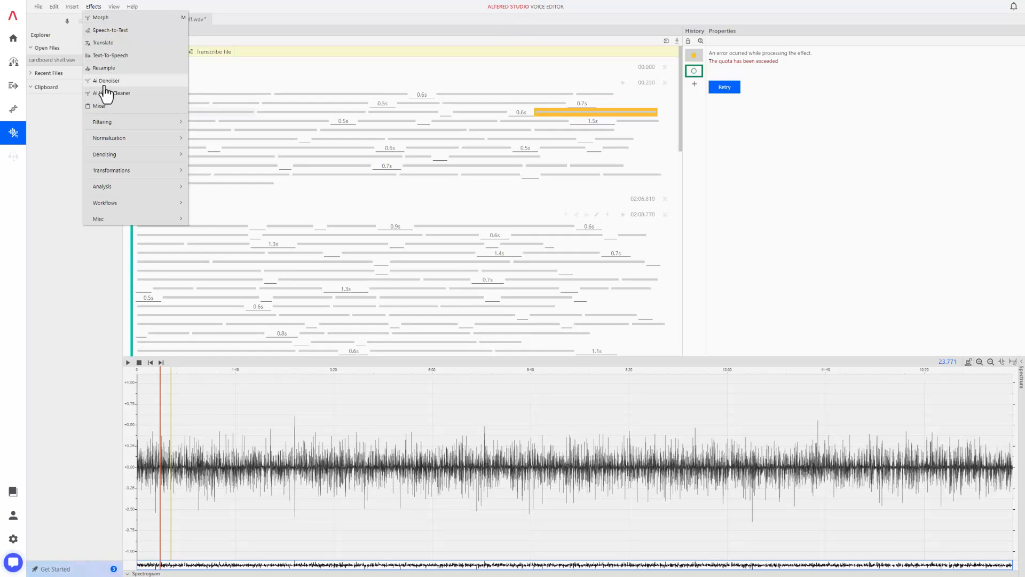
pyautogui.moveTo(142, 426); pyautogui.dragTo(164, 425)
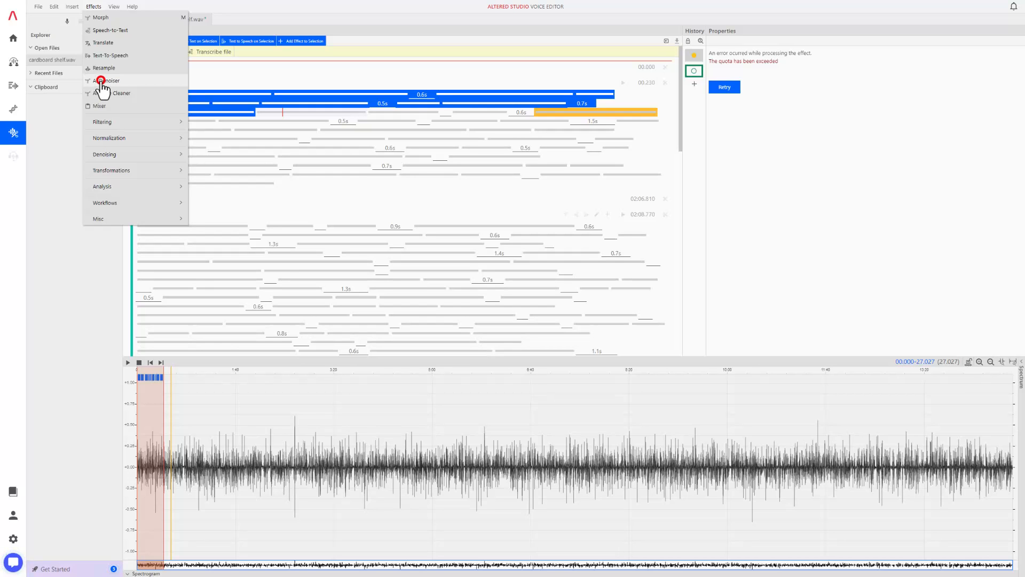
pyautogui.click(101, 83)
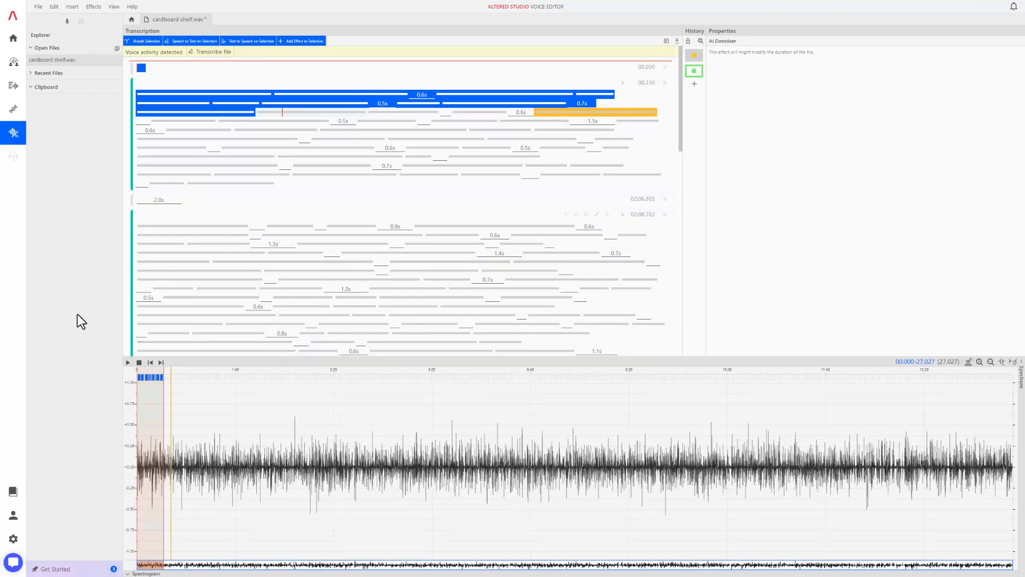
# Step: Play back the denoised recording from several positions in the waveform to check the result
pyautogui.click(128, 363)
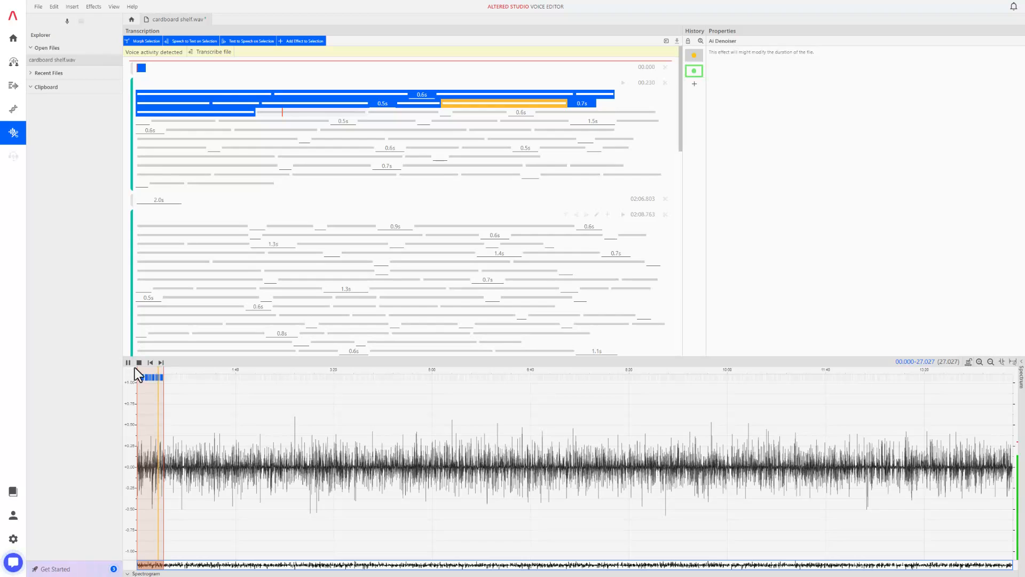
pyautogui.press('space')
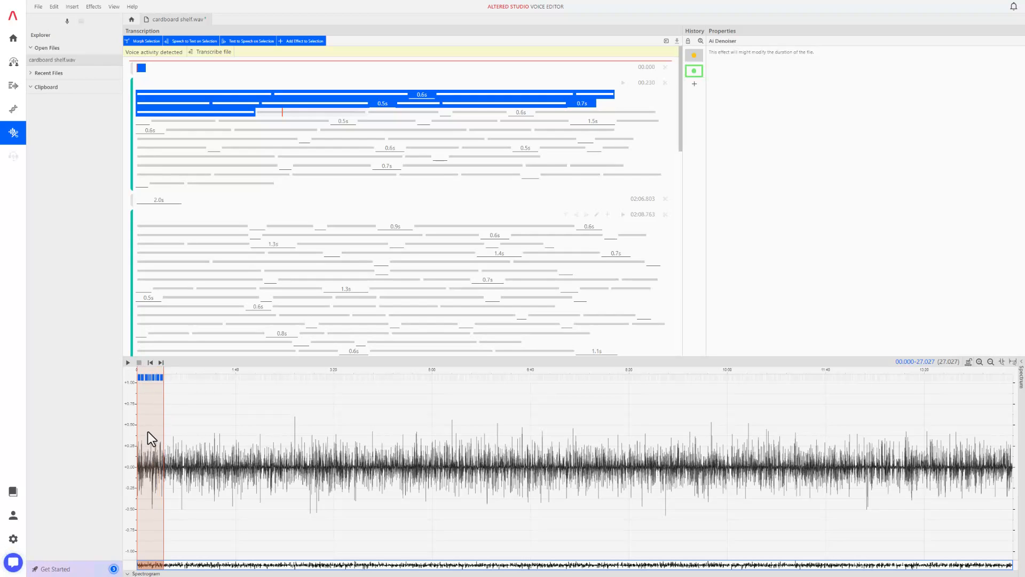
pyautogui.click(184, 371)
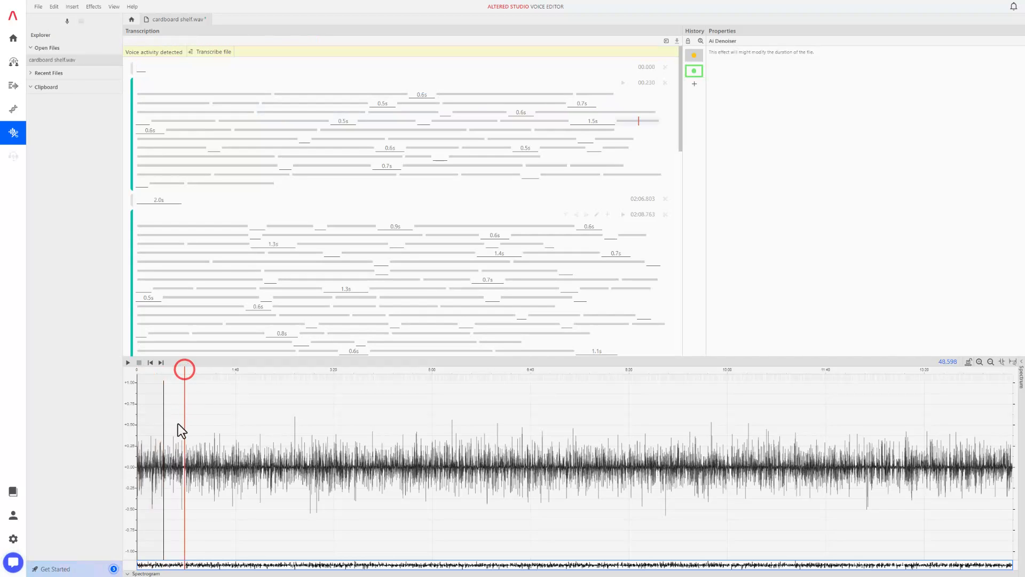
pyautogui.click(128, 363)
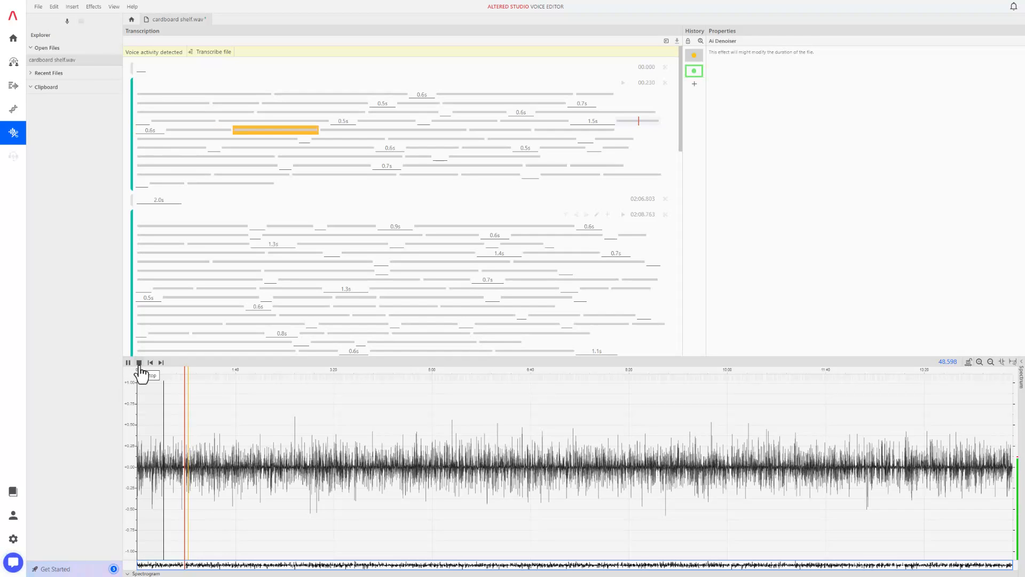
pyautogui.click(139, 364)
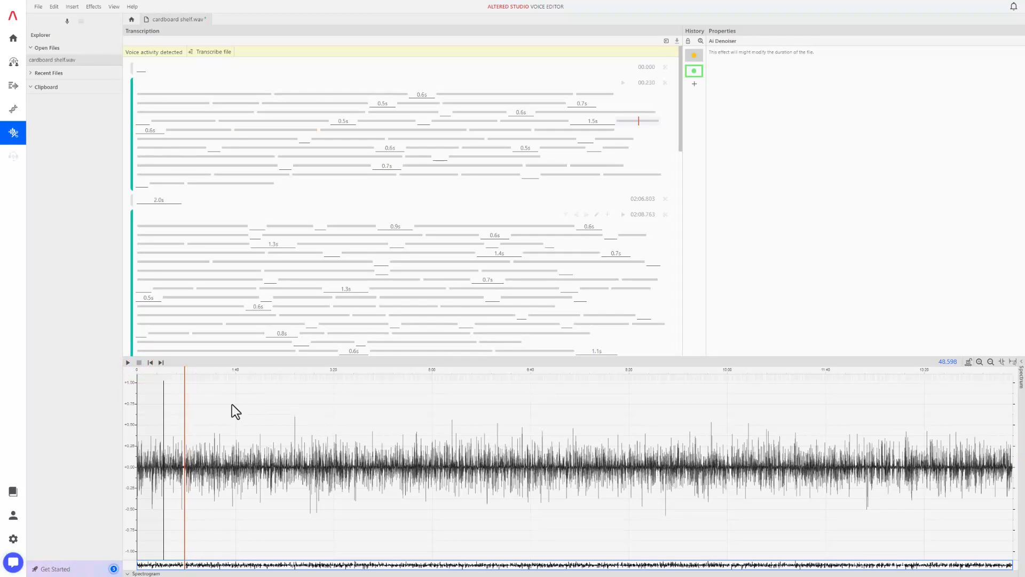
pyautogui.moveTo(149, 402)
pyautogui.mouseDown()
pyautogui.moveTo(136, 422)
pyautogui.moveTo(153, 407)
pyautogui.mouseUp()
pyautogui.click(147, 413)
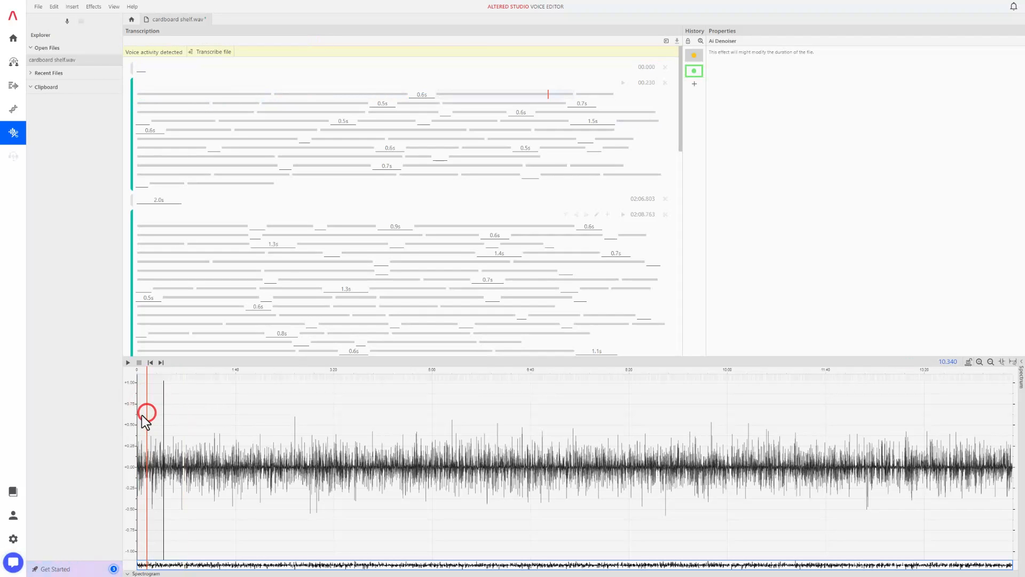
pyautogui.click(142, 414)
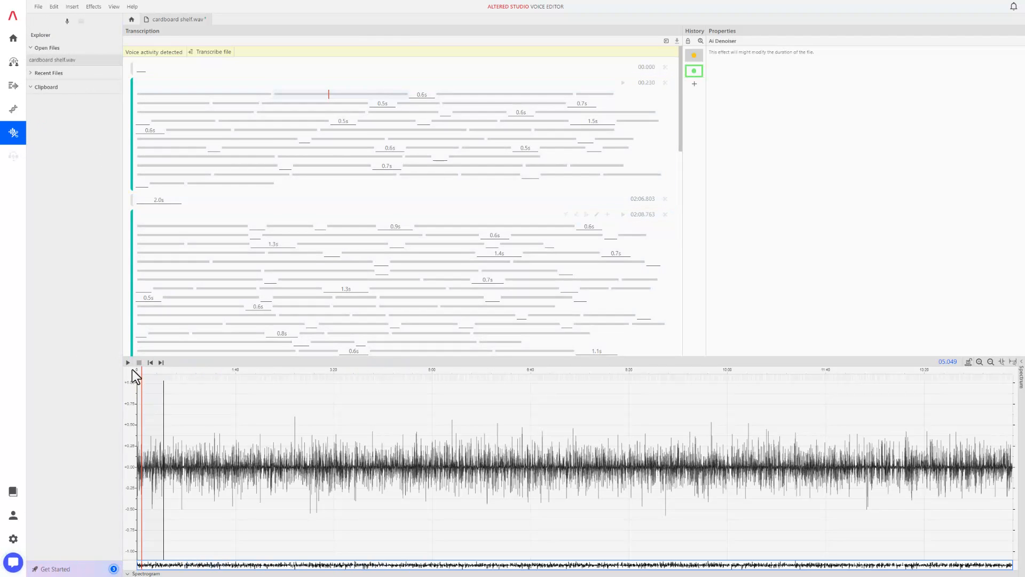
pyautogui.click(129, 362)
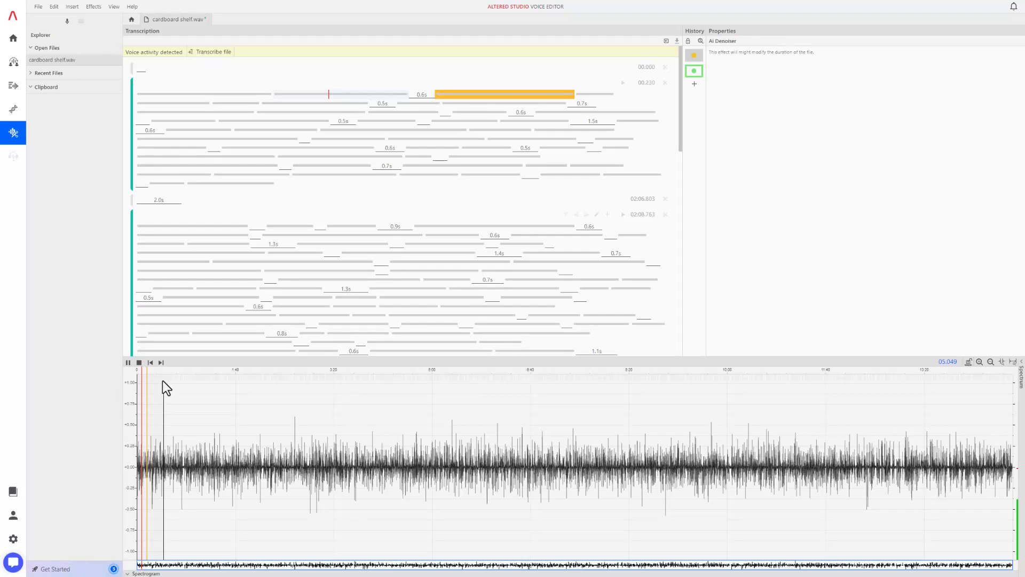
pyautogui.click(139, 362)
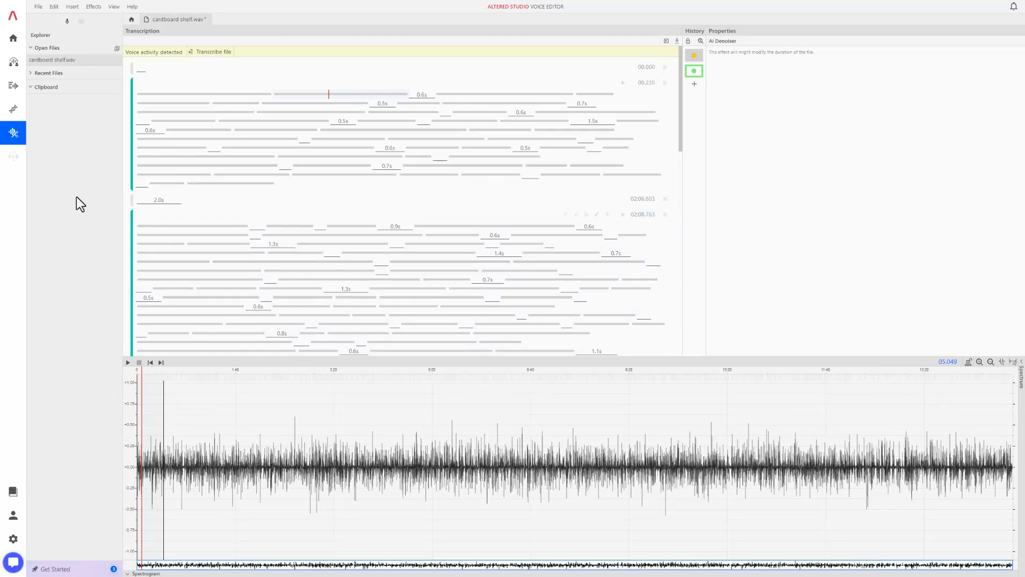
# Step: Go back to the Studio home page, then open the Pricing page on the Altered website
pyautogui.moveTo(28, 114)
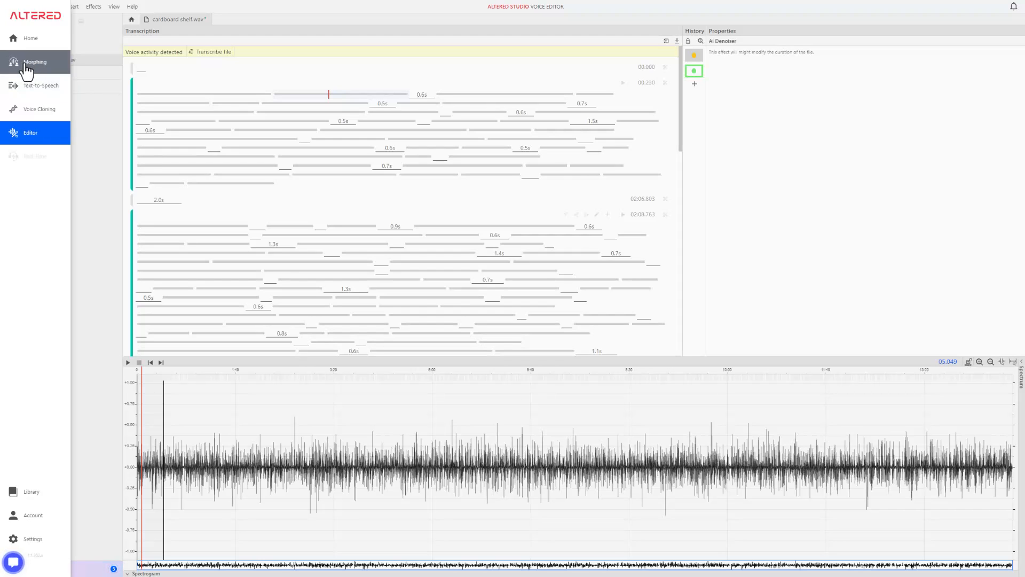
pyautogui.click(31, 39)
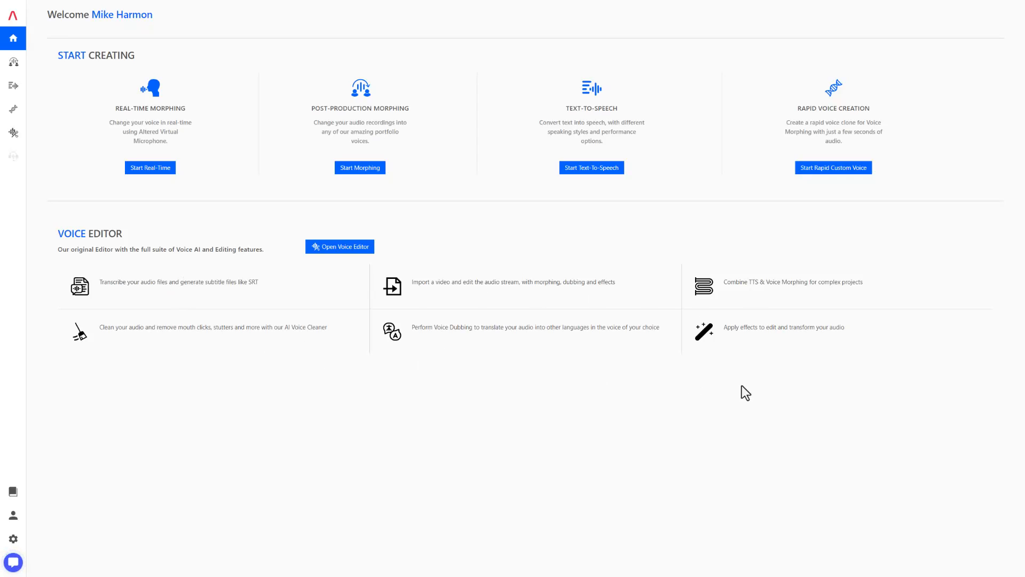
pyautogui.moveTo(13, 134)
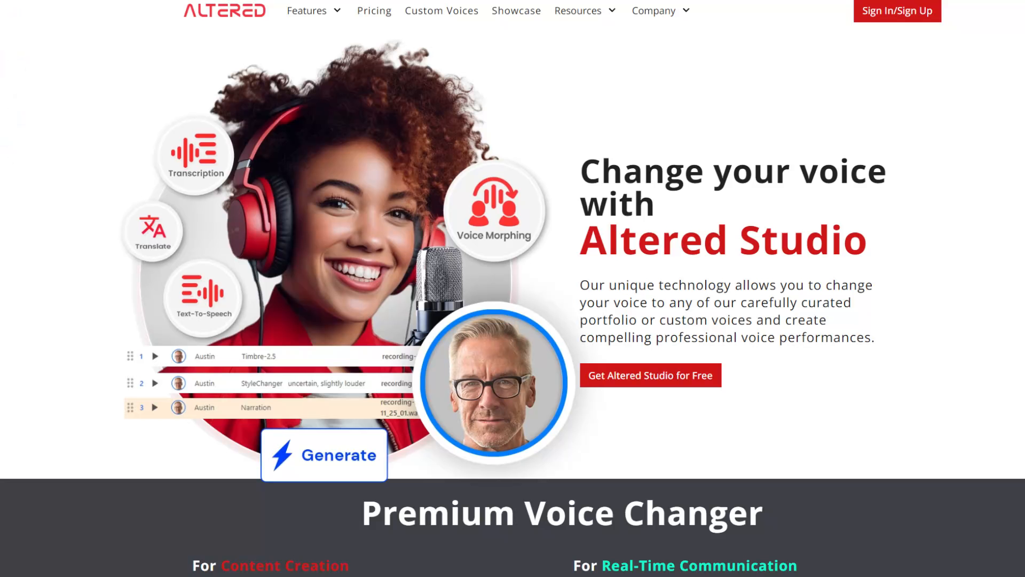
pyautogui.click(380, 11)
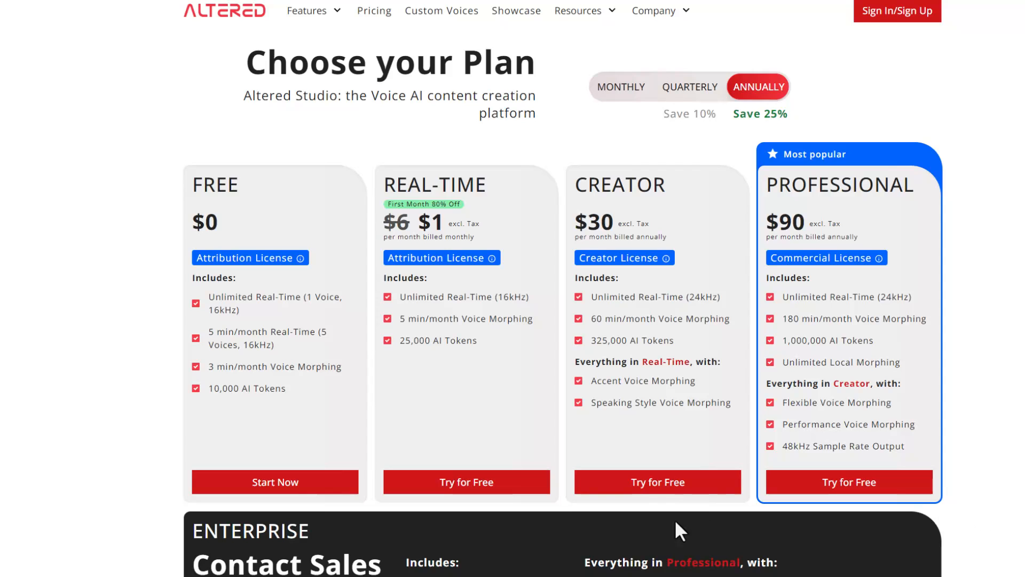
# Step: Scroll through the pricing plans, token costs and frequently asked questions
pyautogui.scroll(-3, 9, 414)
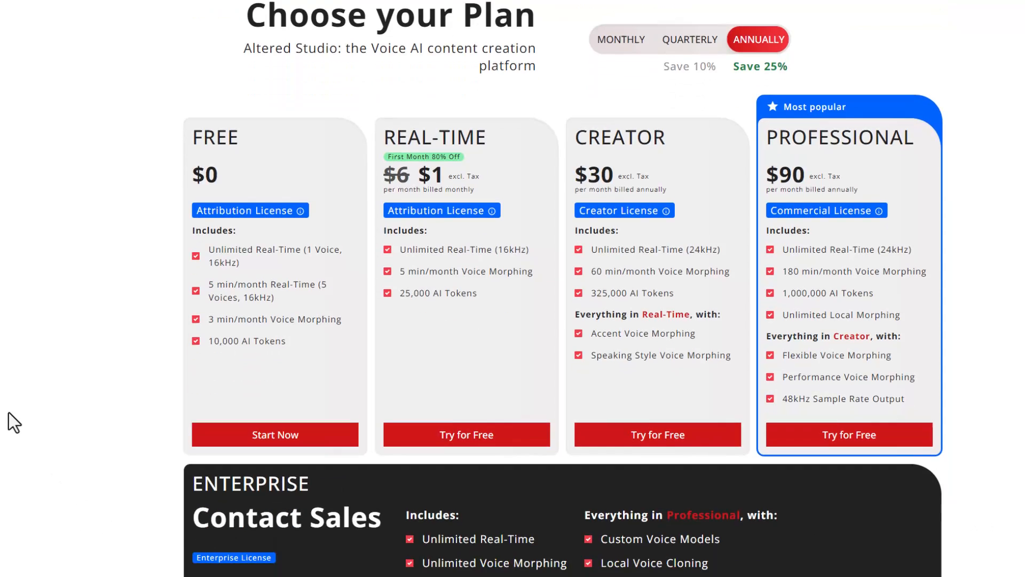
pyautogui.scroll(-9, 19, 385)
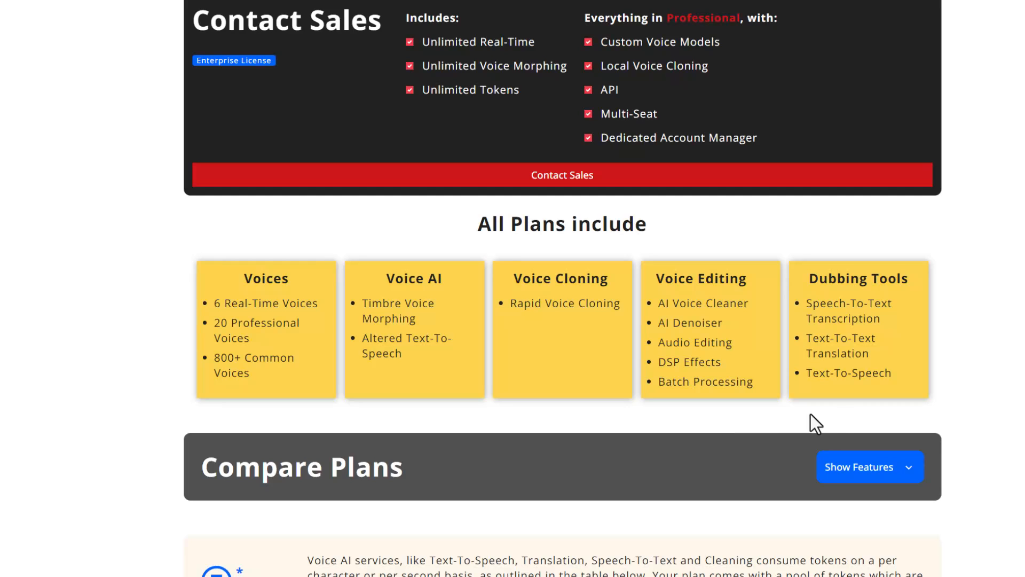
pyautogui.scroll(-7, 774, 328)
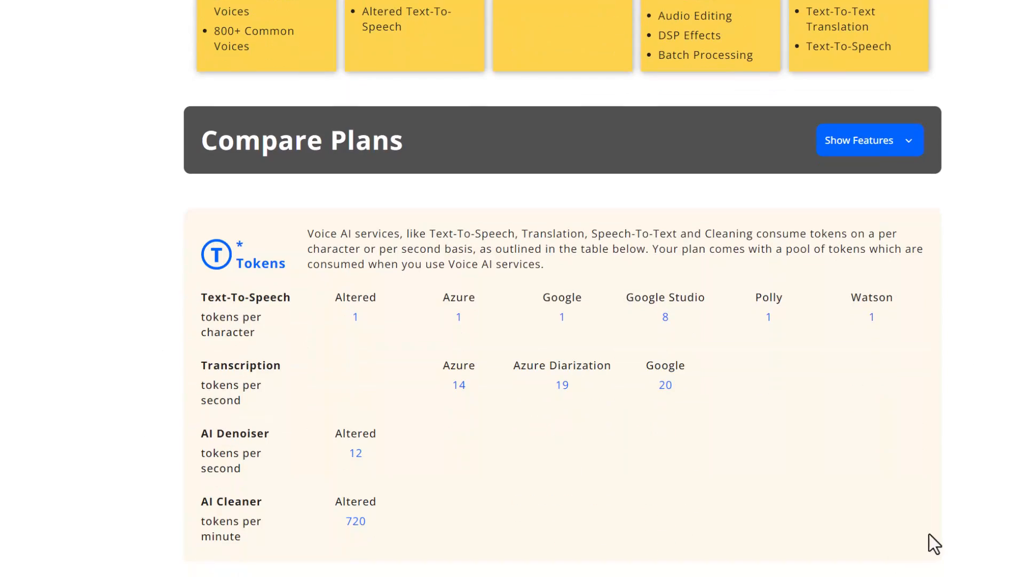
pyautogui.scroll(-5, 1001, 511)
pyautogui.scroll(-3, 1008, 503)
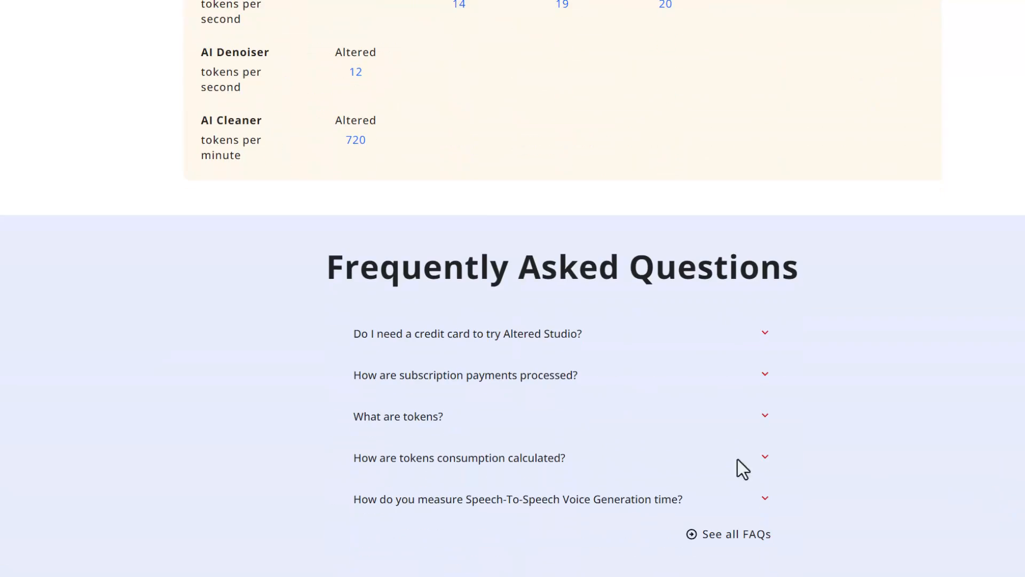